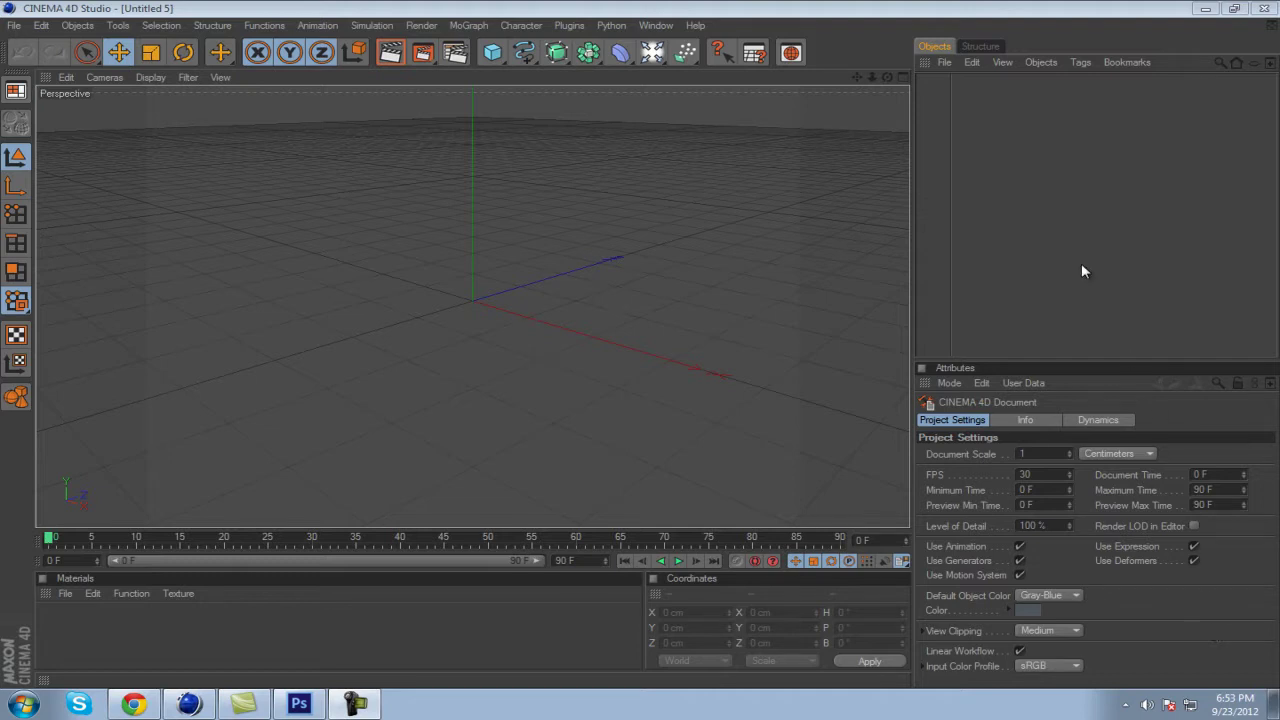
# - Merge the Logo Project file into the empty Untitled 5 document
pyautogui.click(944, 62)
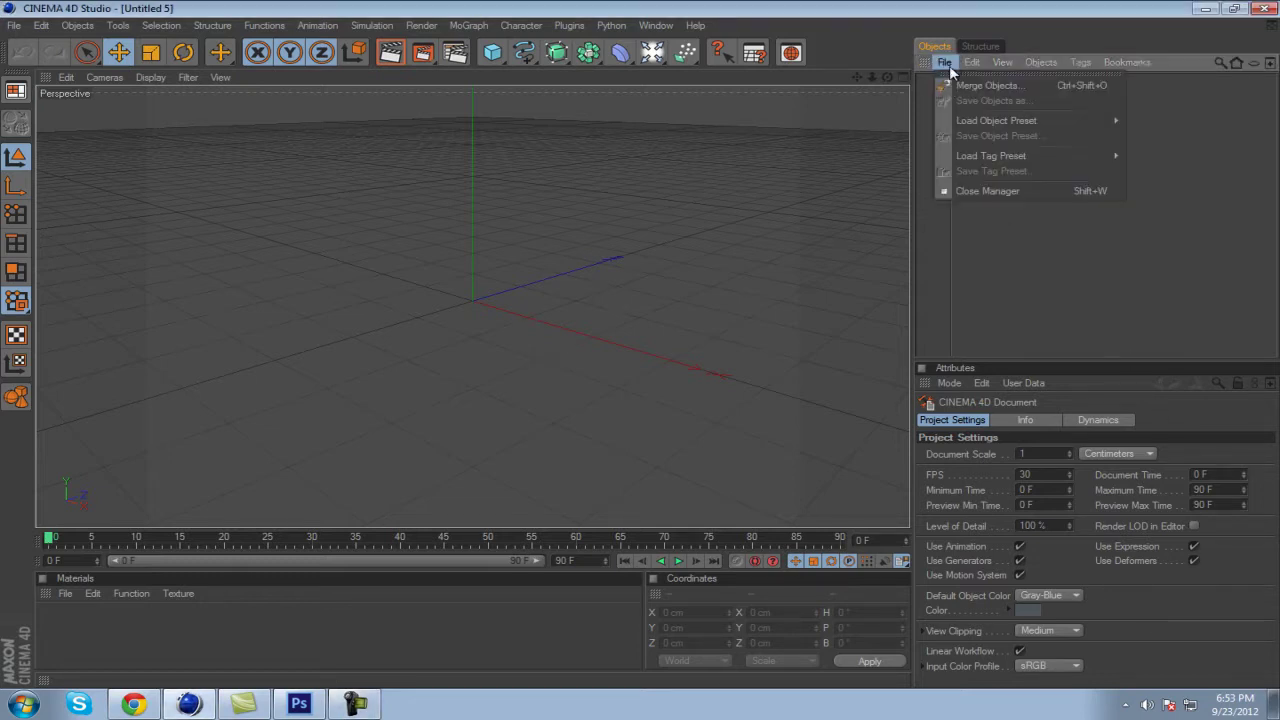
pyautogui.click(975, 83)
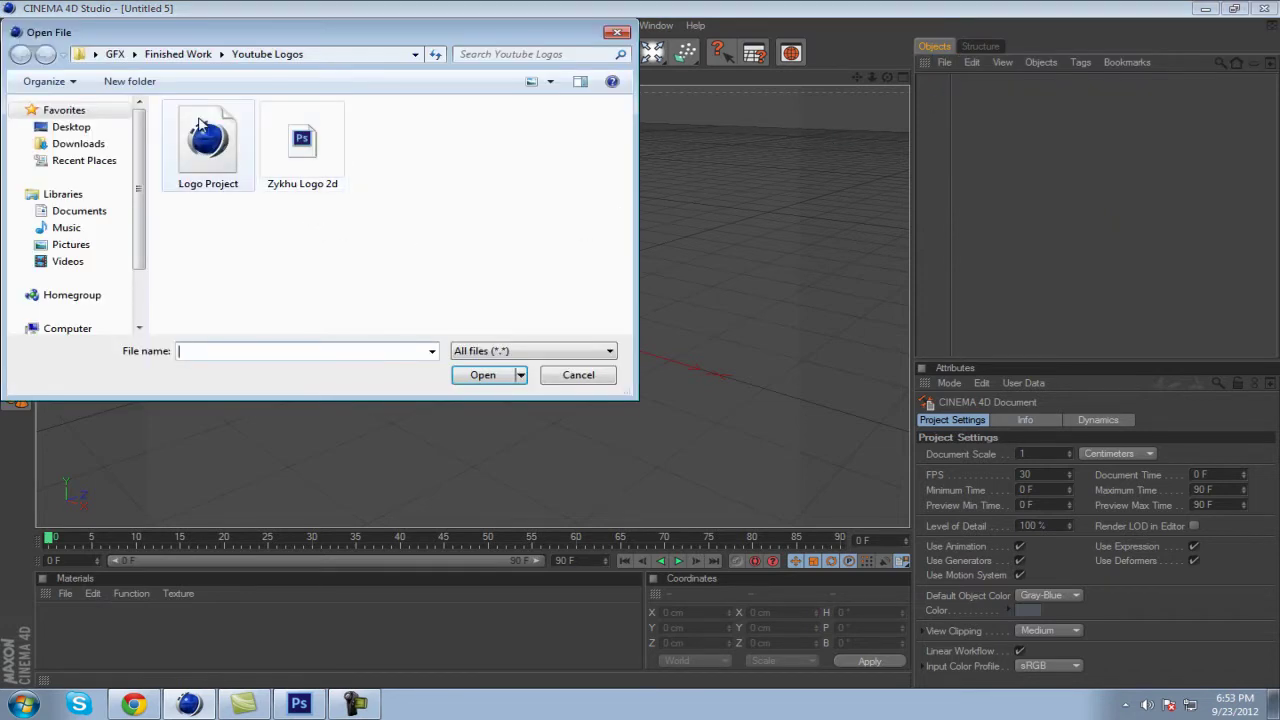
pyautogui.doubleClick(240, 138)
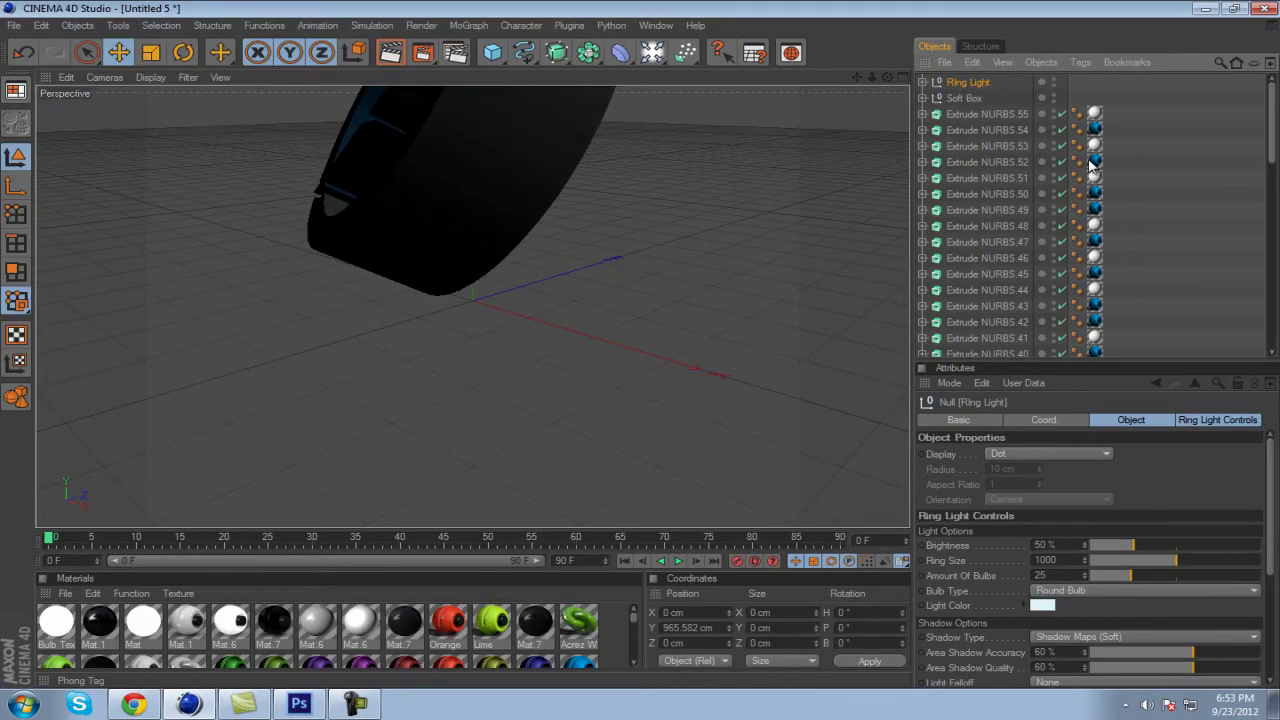
# - Deselect the Ring Light and orbit the viewport to turn and tilt the ring
pyautogui.click(877, 116)
pyautogui.moveTo(857, 77); pyautogui.dragTo(885, 70)
pyautogui.moveTo(639, 346); pyautogui.dragTo(641, 342)
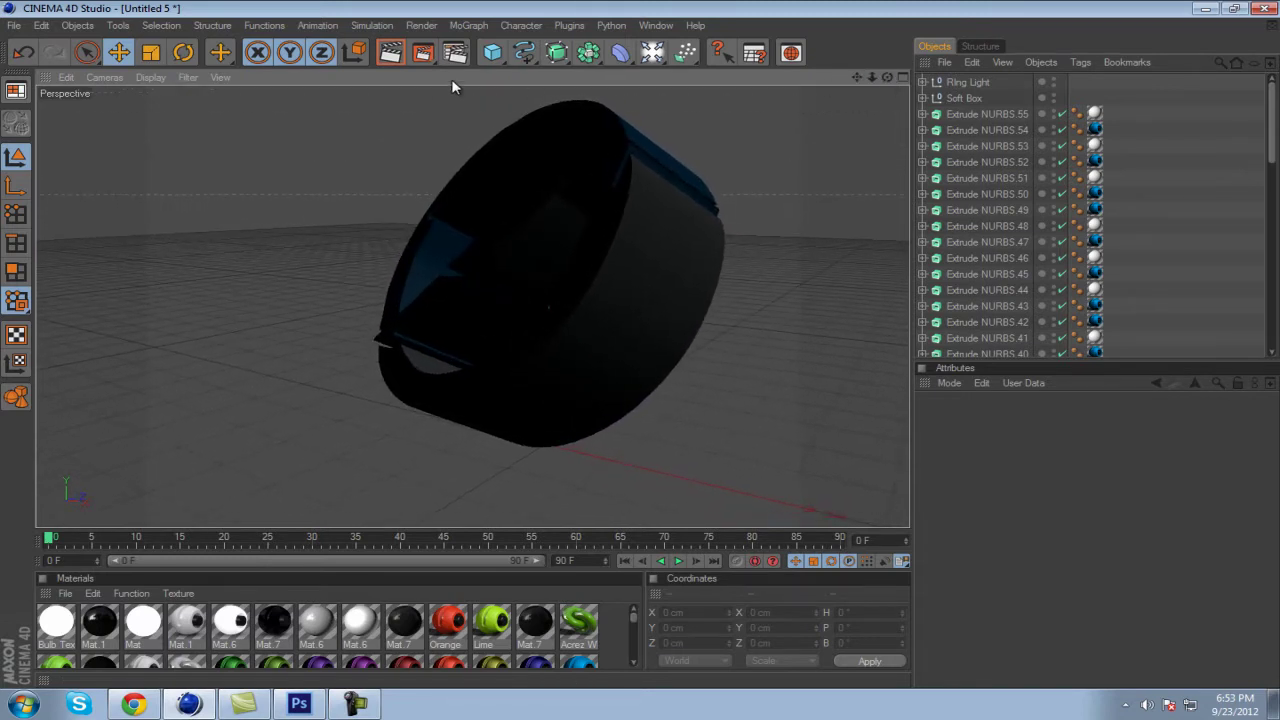
pyautogui.moveTo(886, 77); pyautogui.dragTo(640, 341)
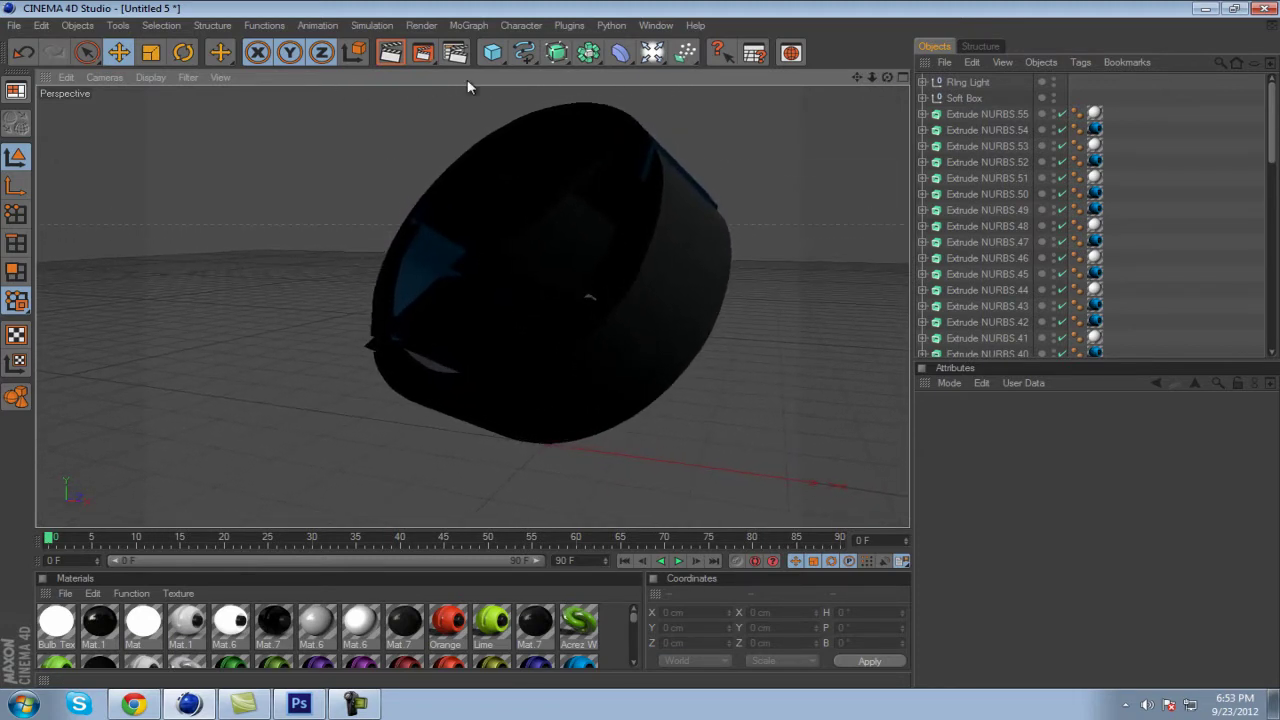
# - Set the render output size to 1280×720 at 300 DPI
pyautogui.click(461, 54)
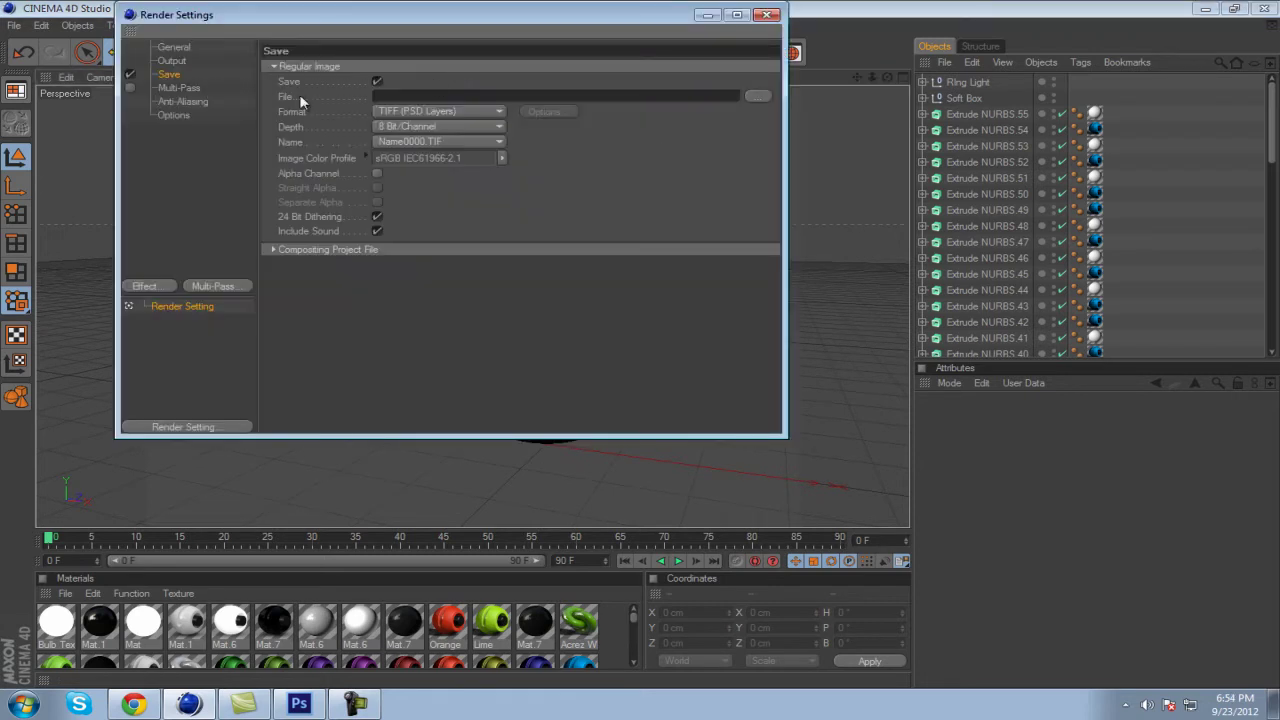
pyautogui.click(170, 62)
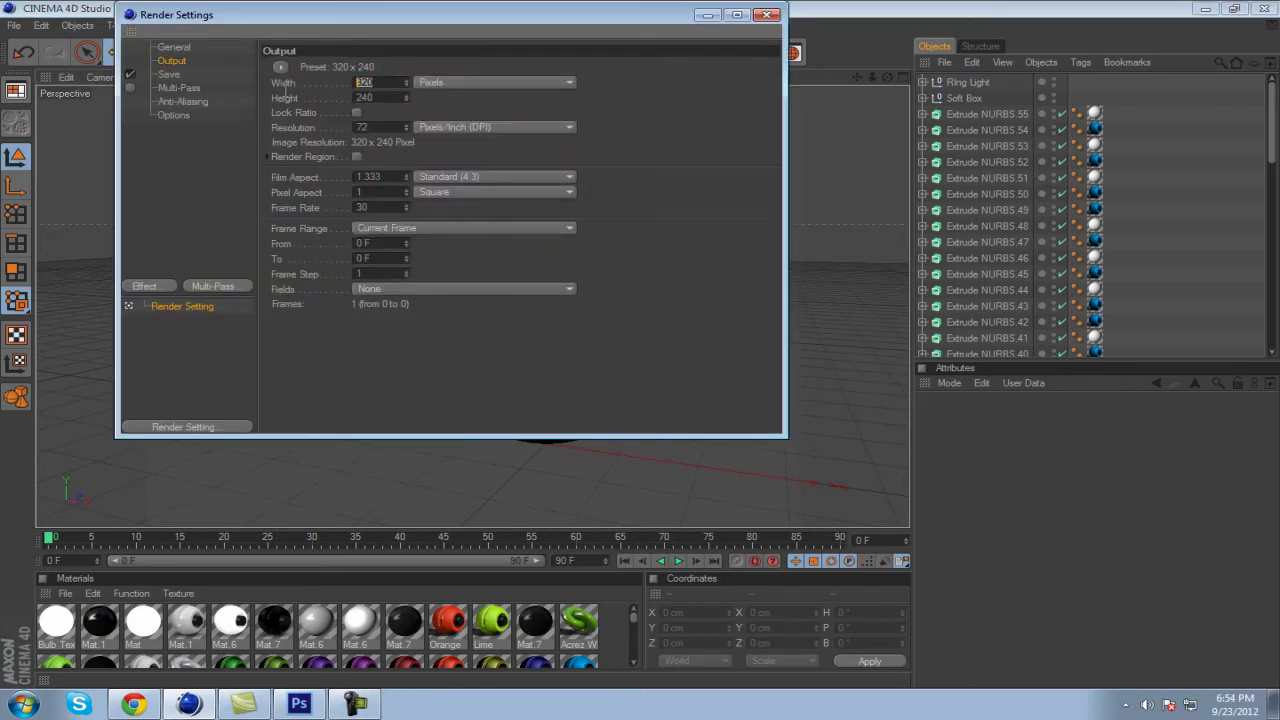
pyautogui.write('1280')
pyautogui.press('Tab')
pyautogui.write('720')
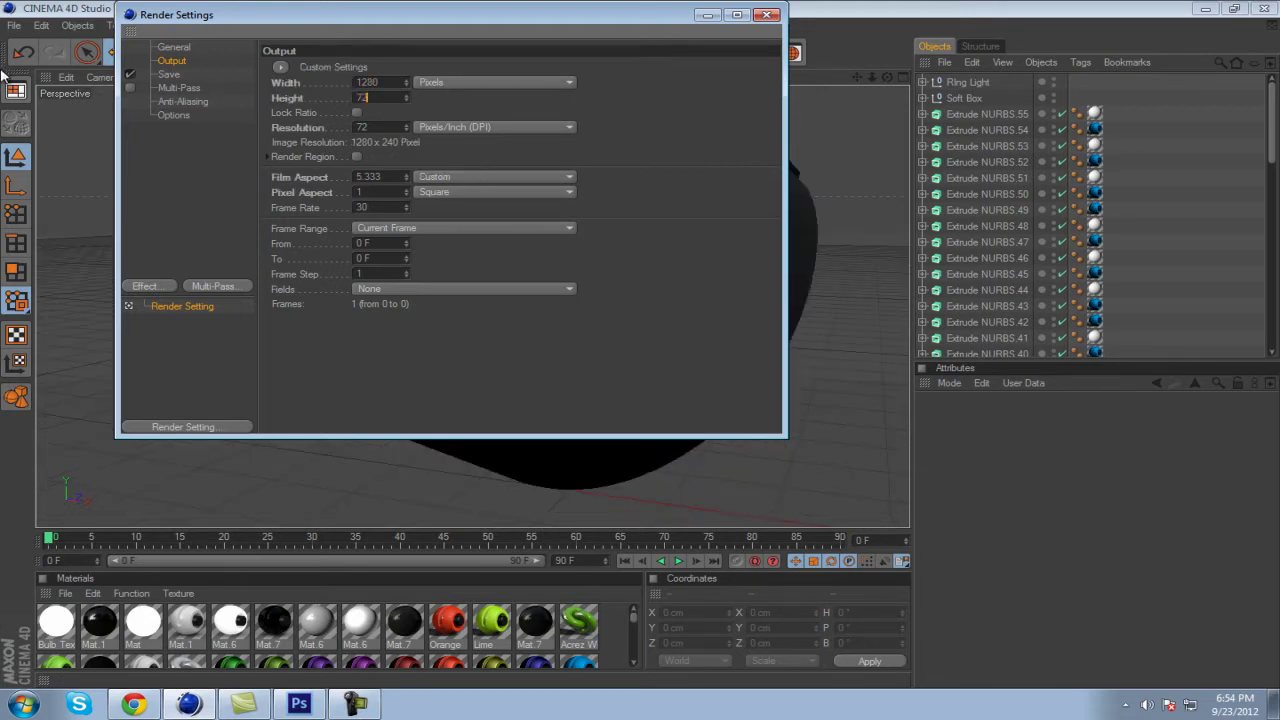
pyautogui.press('Tab')
pyautogui.click(372, 127)
pyautogui.write('300')
# - Save the render as logo on the Desktop in PNG format with an alpha channel
pyautogui.click(169, 74)
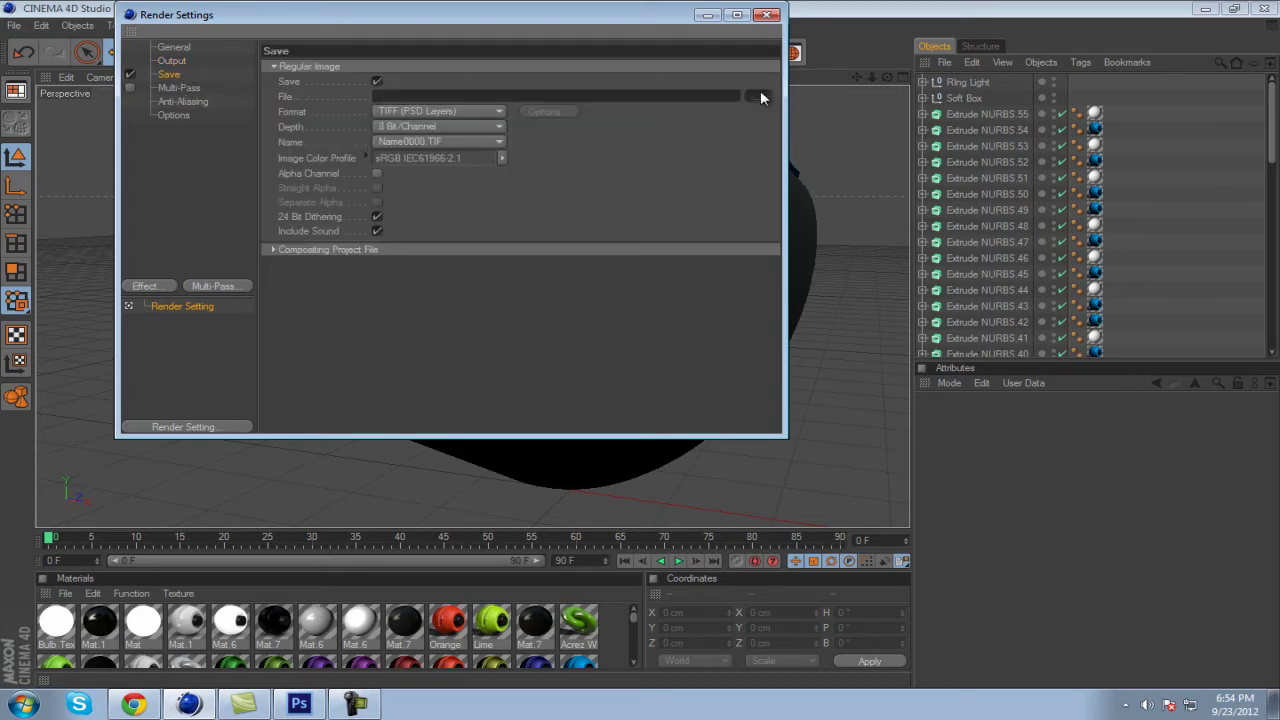
pyautogui.click(760, 95)
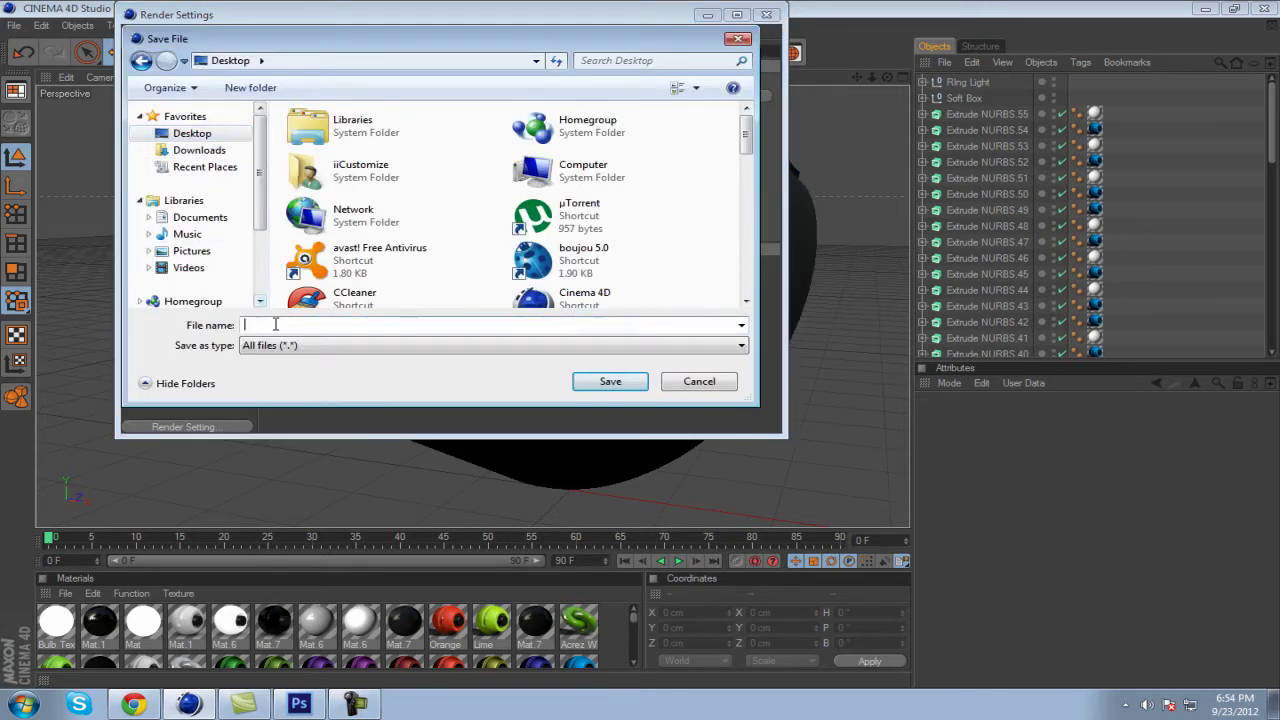
pyautogui.write('log')
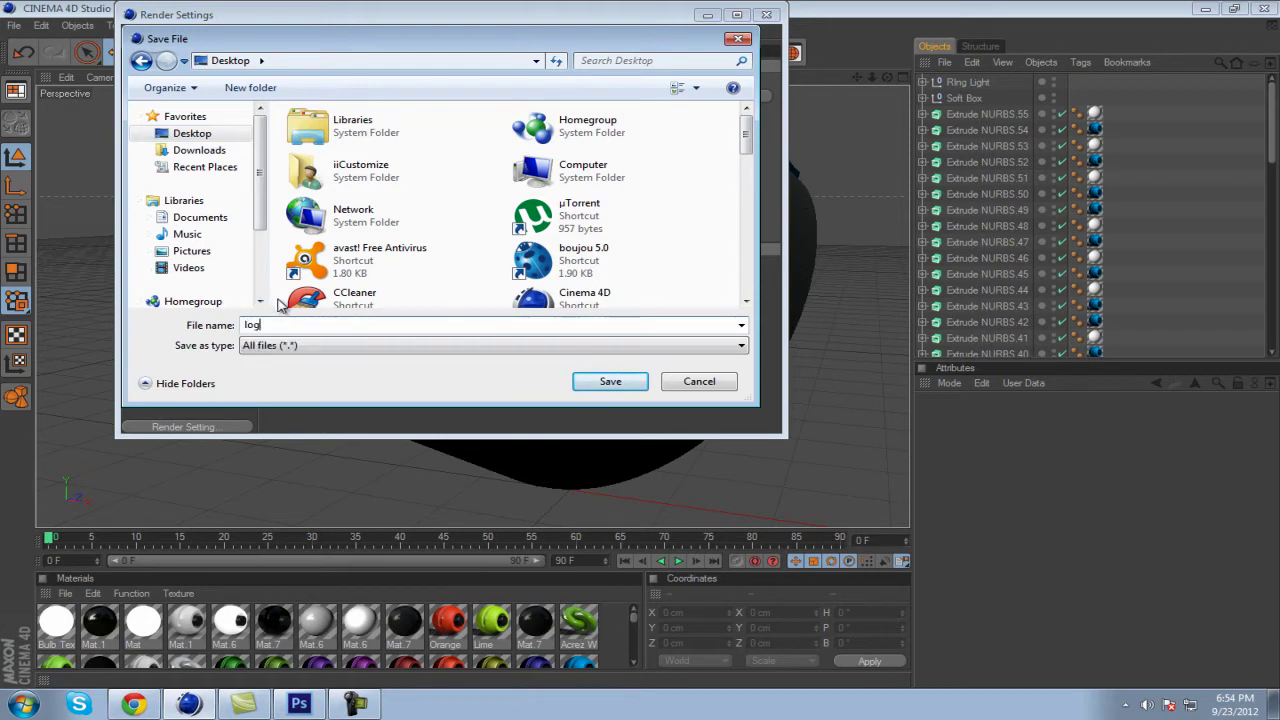
pyautogui.write('o')
pyautogui.click(610, 381)
pyautogui.click(401, 112)
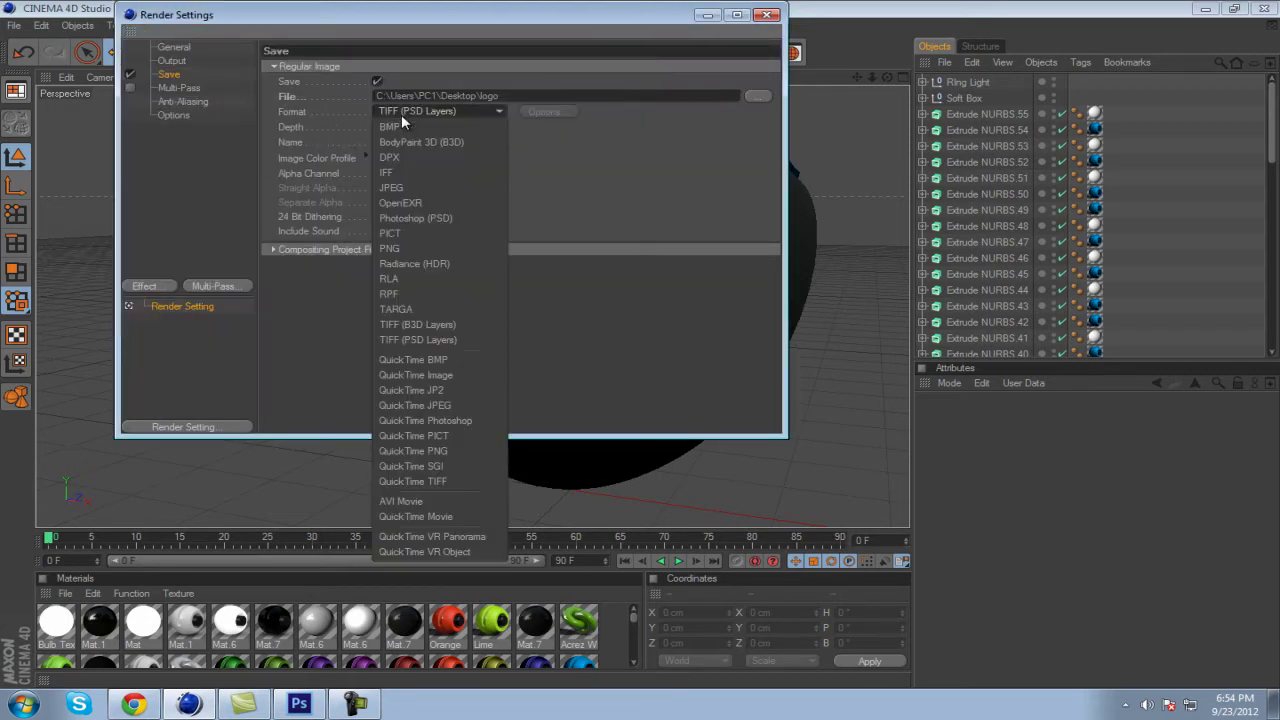
pyautogui.click(389, 249)
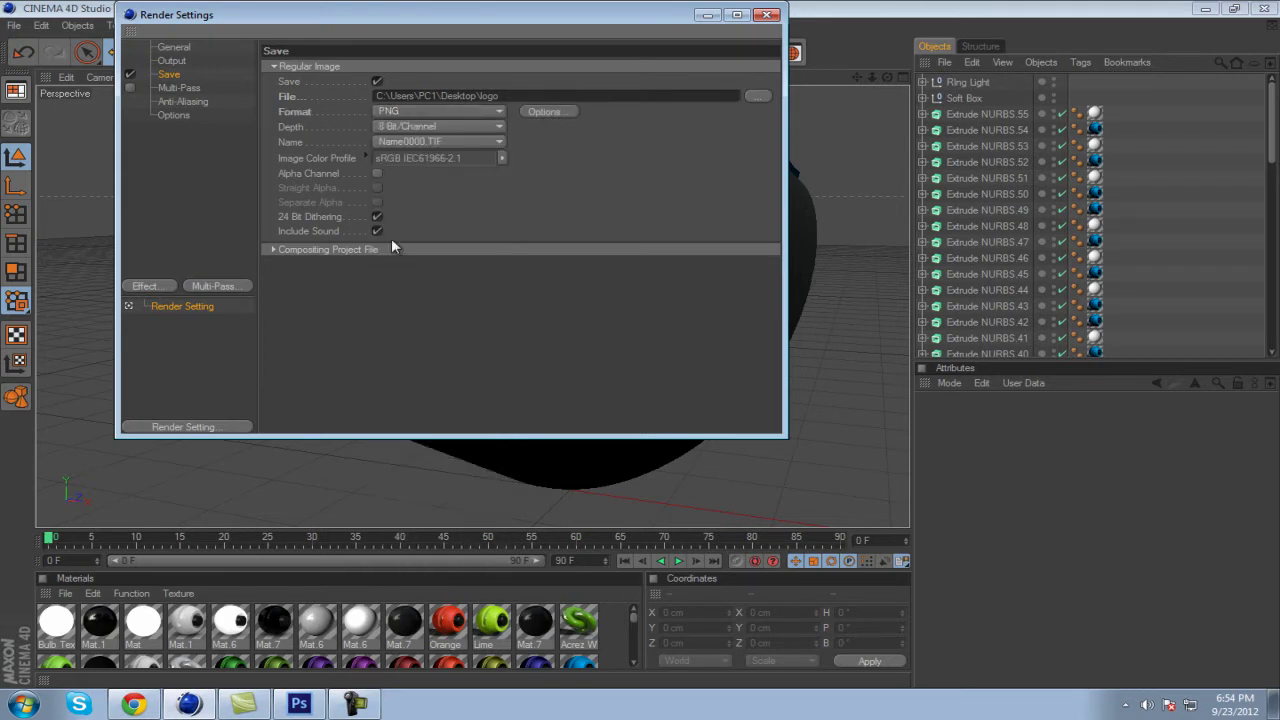
pyautogui.click(377, 174)
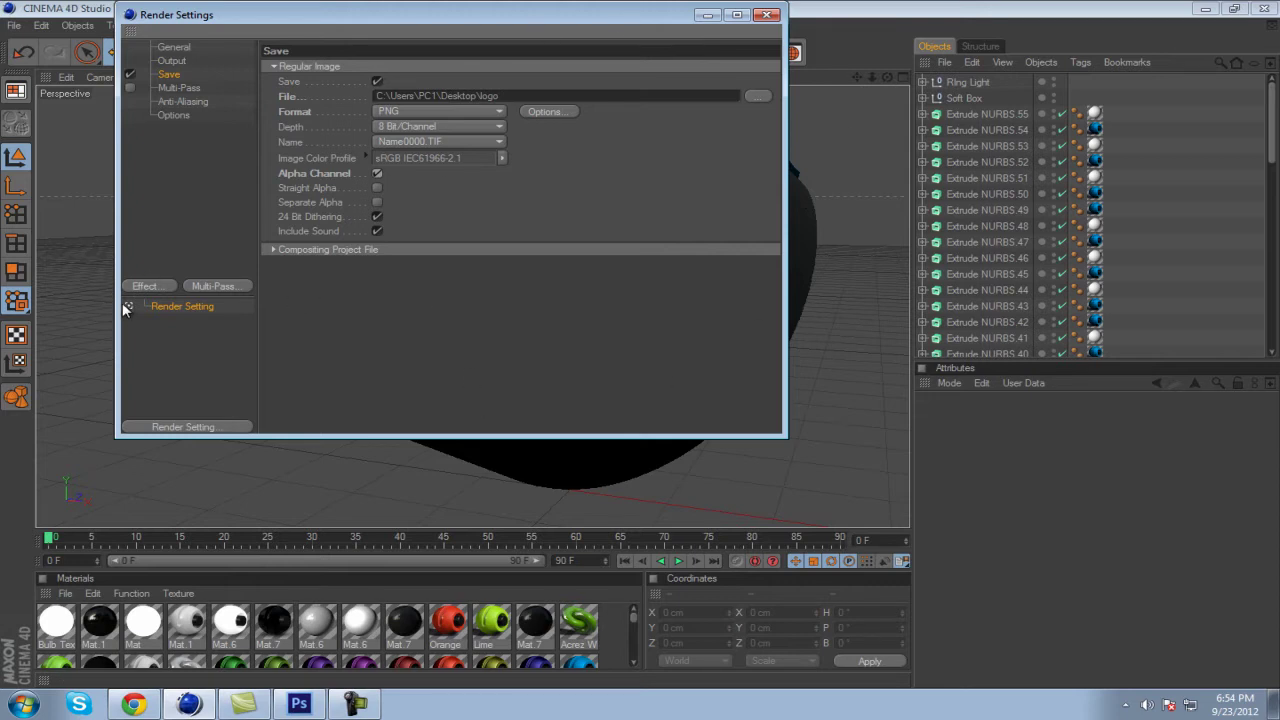
# - Add Ambient Occlusion, Global Illumination and Lens Effects to the render, then review the settings
pyautogui.click(148, 290)
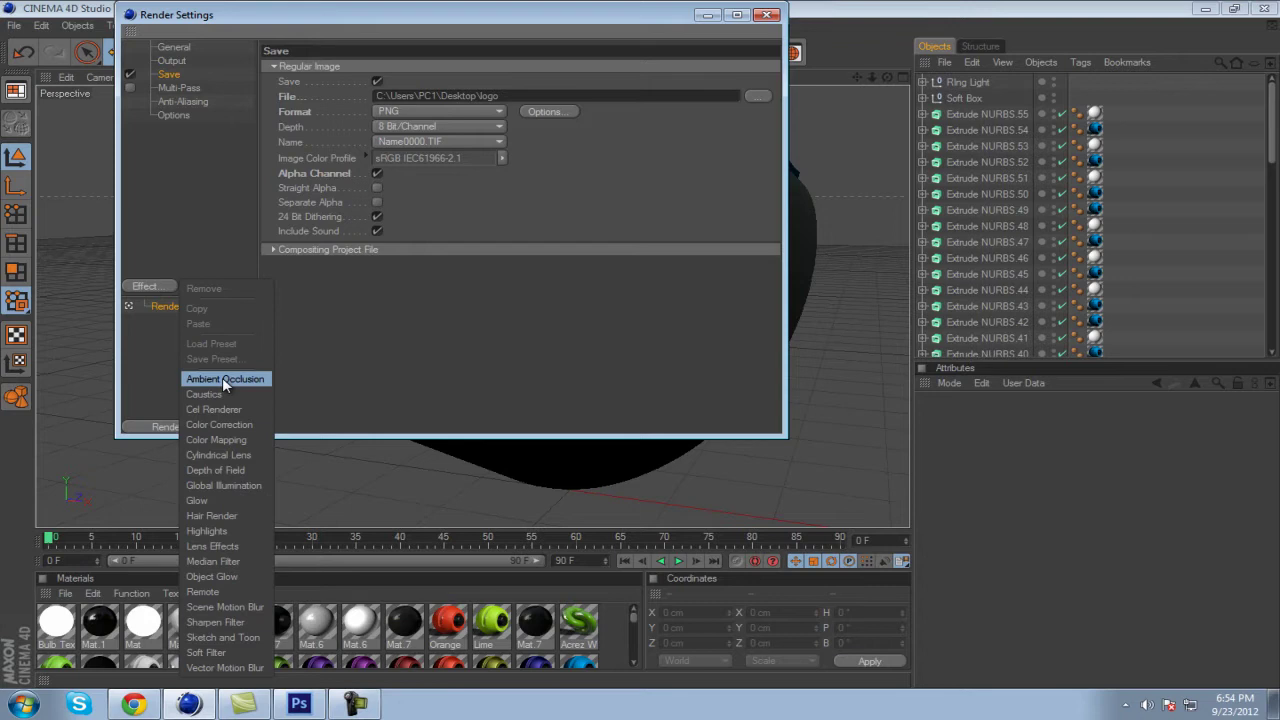
pyautogui.click(222, 377)
pyautogui.click(143, 288)
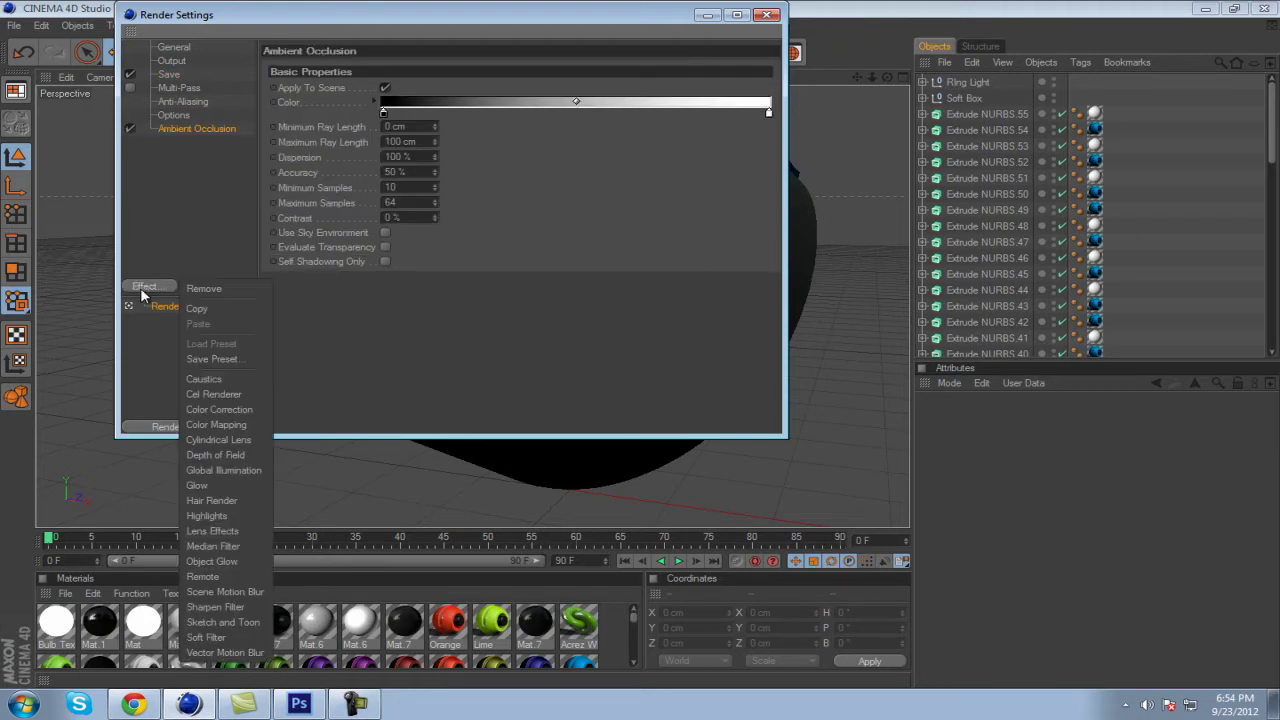
pyautogui.click(211, 471)
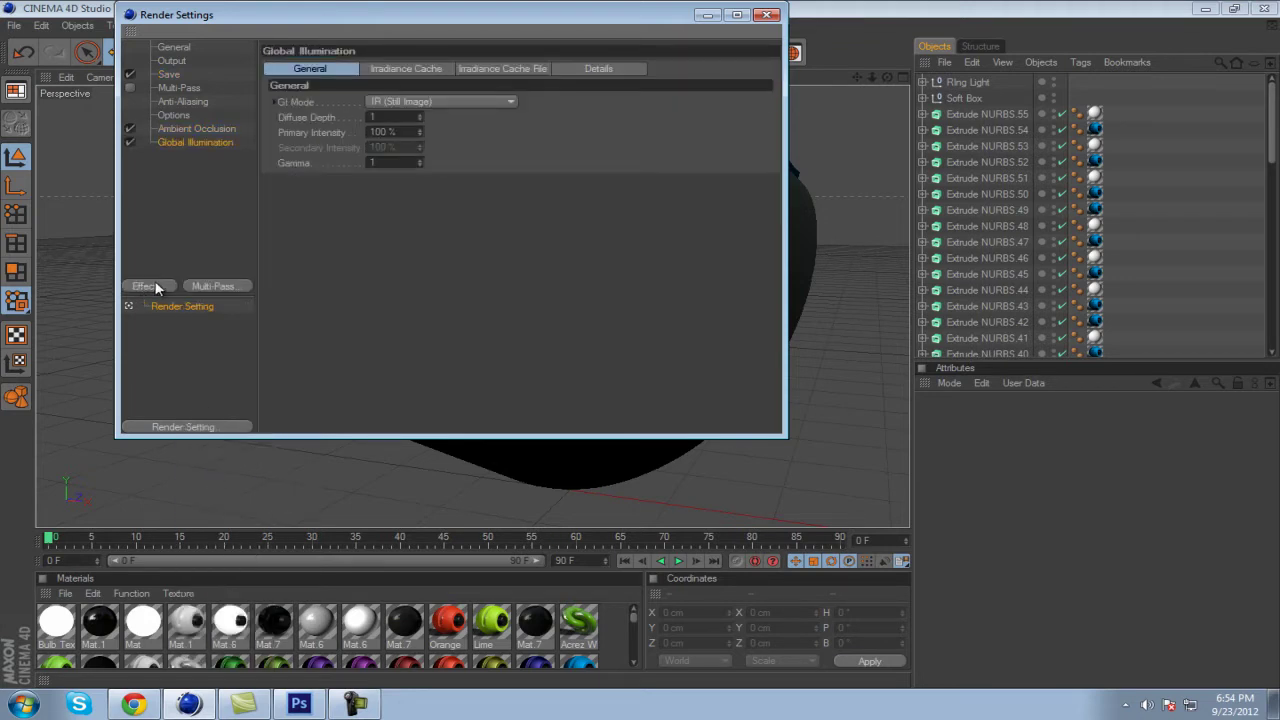
pyautogui.click(144, 286)
pyautogui.click(200, 519)
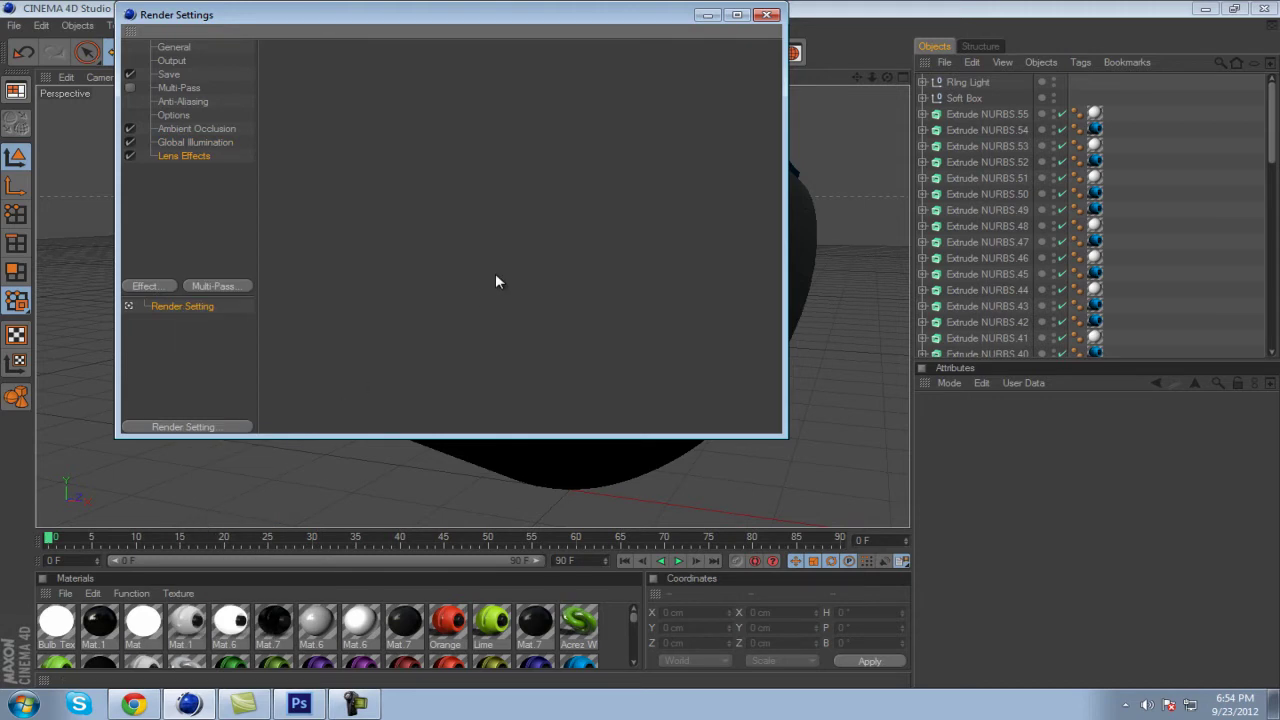
pyautogui.click(168, 74)
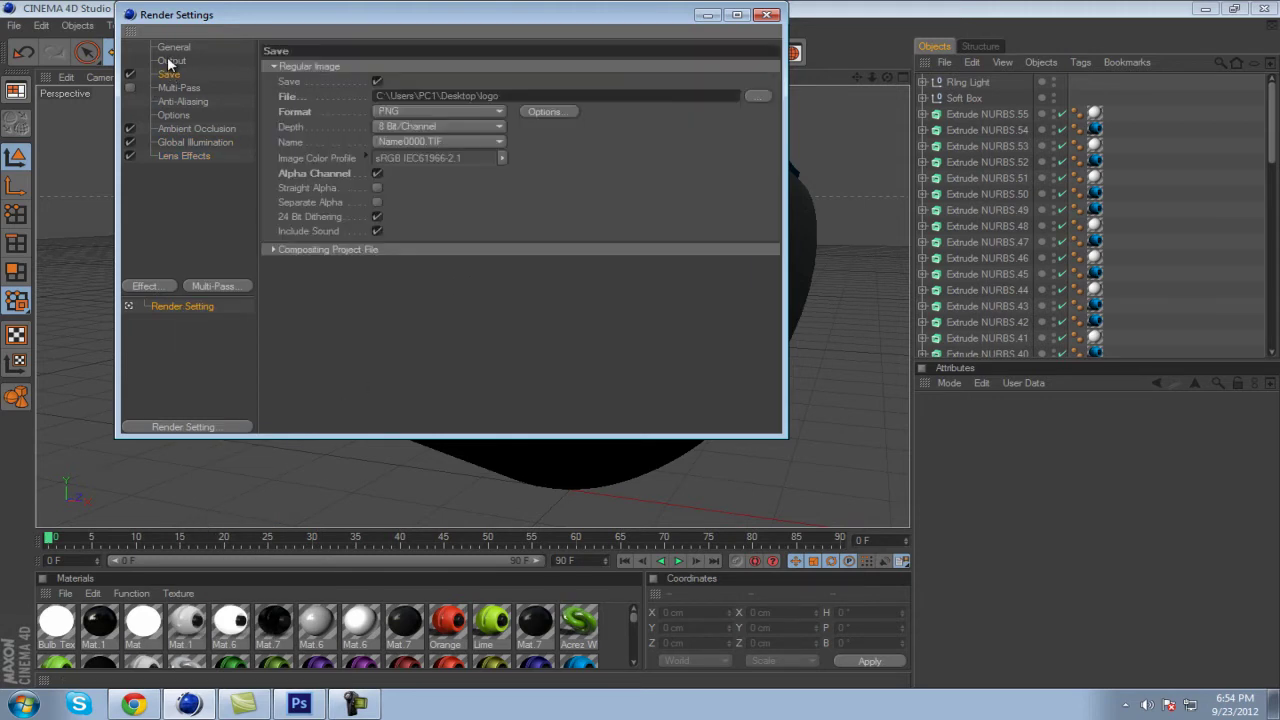
pyautogui.click(171, 61)
pyautogui.click(168, 74)
# - Reframe the logo in the viewport and render logo.png at 1280×720 to the Picture Viewer
pyautogui.click(767, 14)
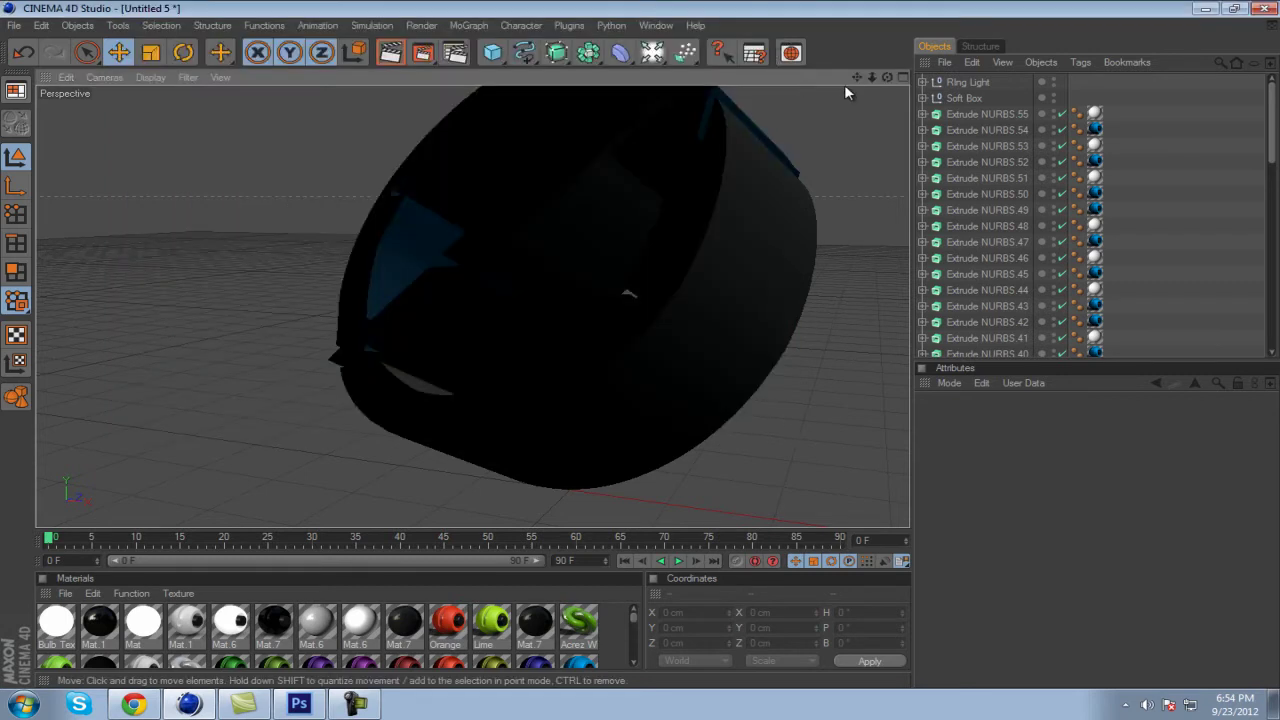
pyautogui.keyDown('alt'); pyautogui.moveTo(640, 350); pyautogui.dragTo(640, 350); pyautogui.keyUp('alt')
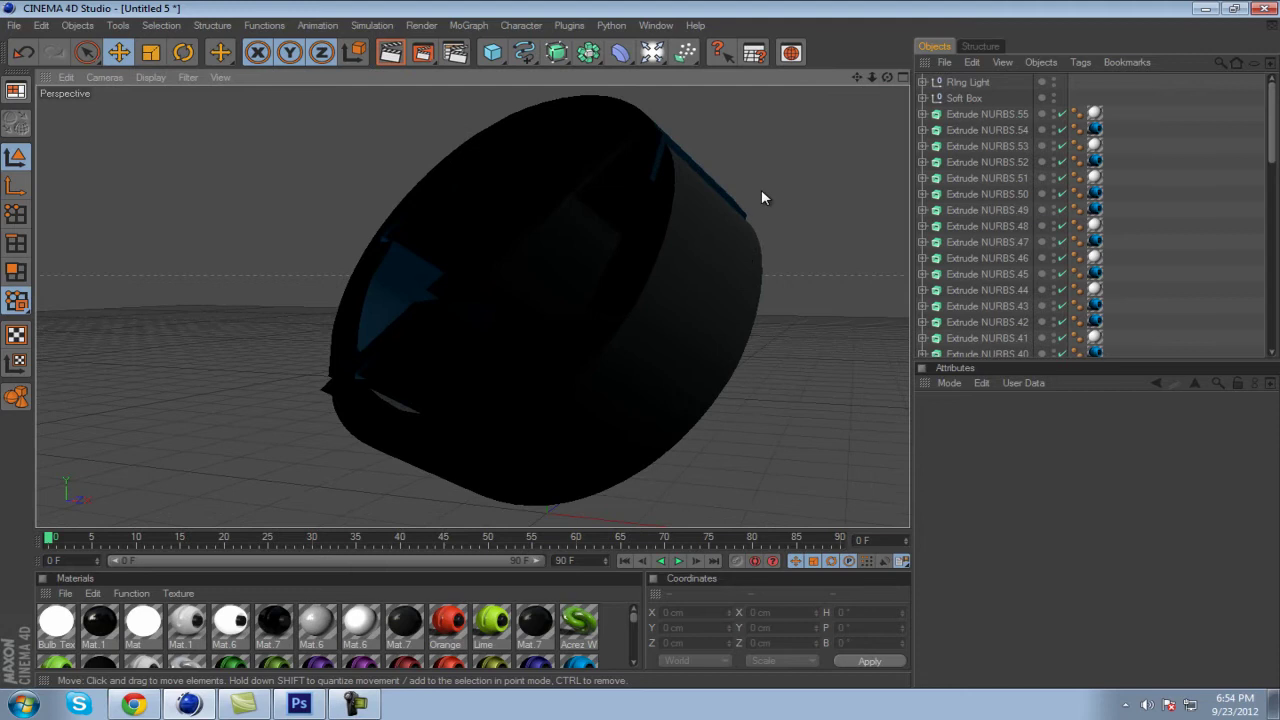
pyautogui.moveTo(856, 76); pyautogui.dragTo(640, 349)
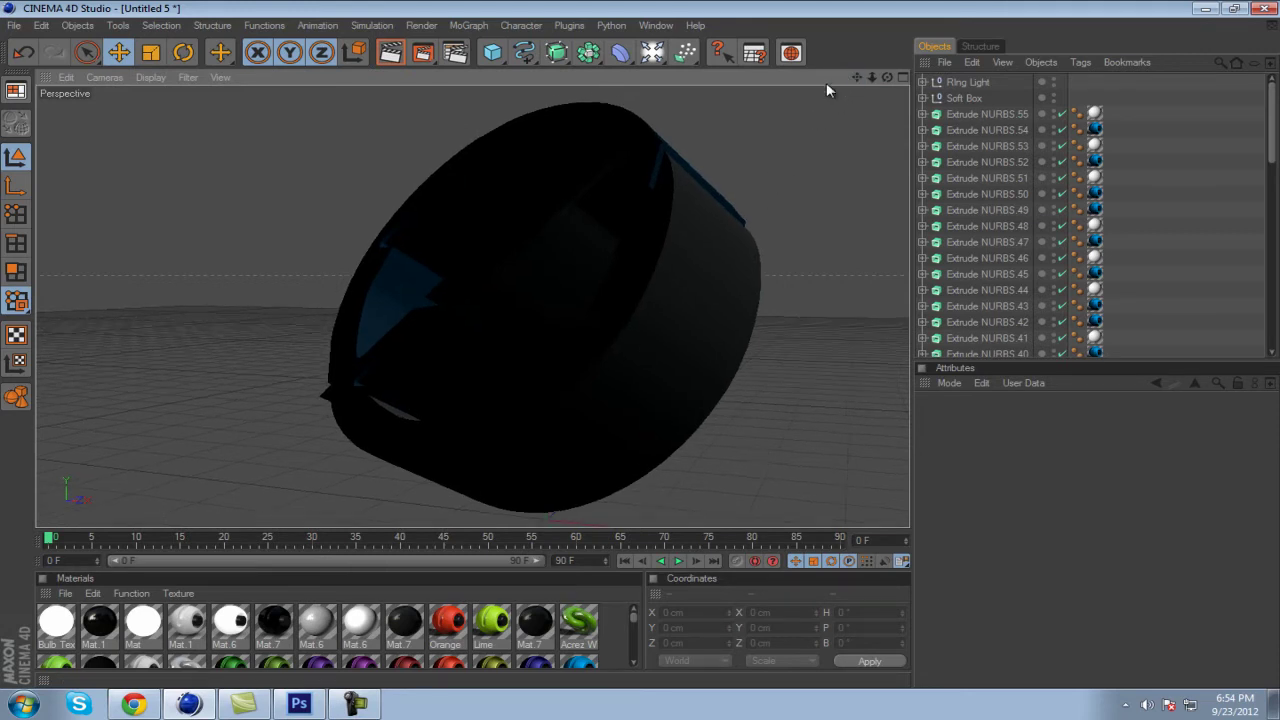
pyautogui.click(421, 51)
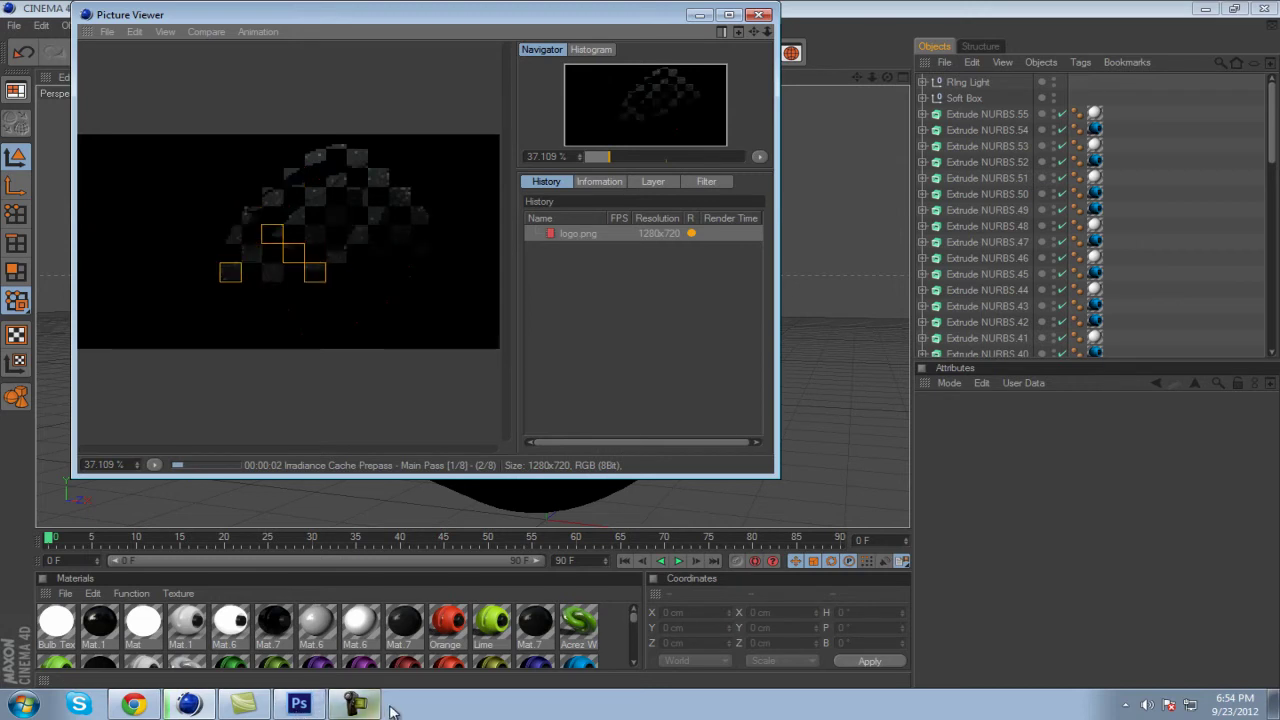
pyautogui.click(357, 705)
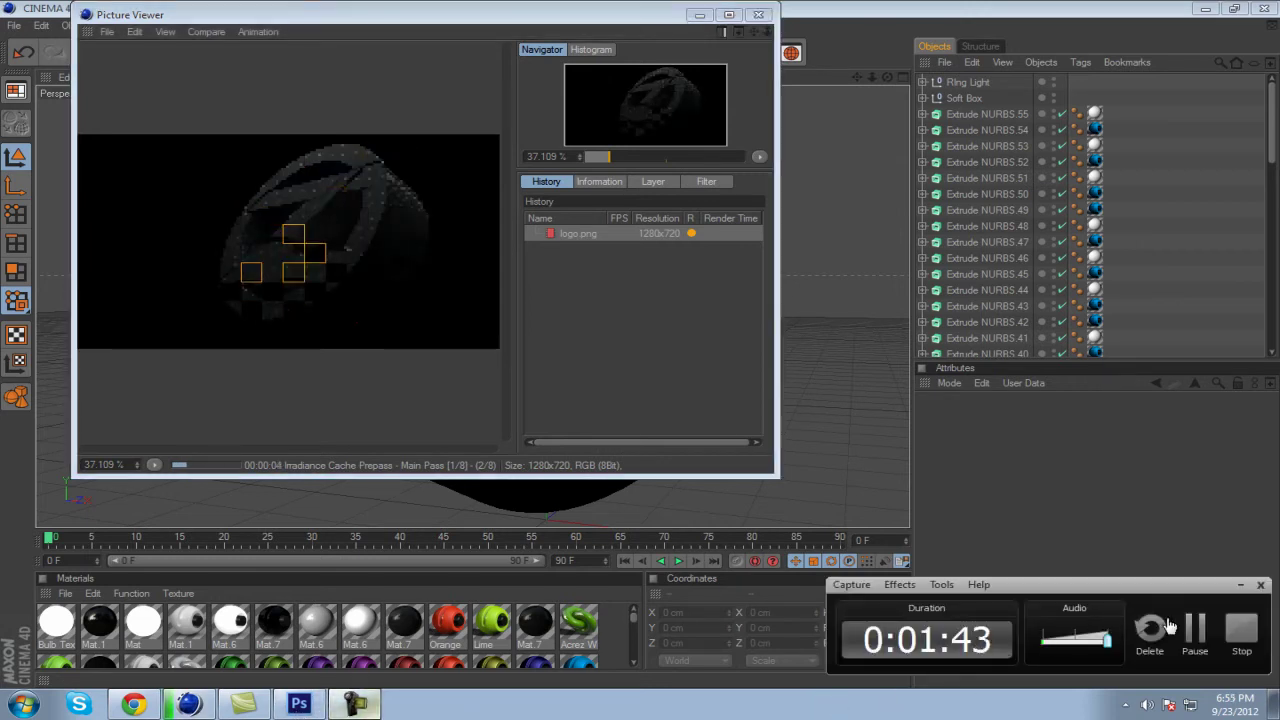
pyautogui.click(1193, 639)
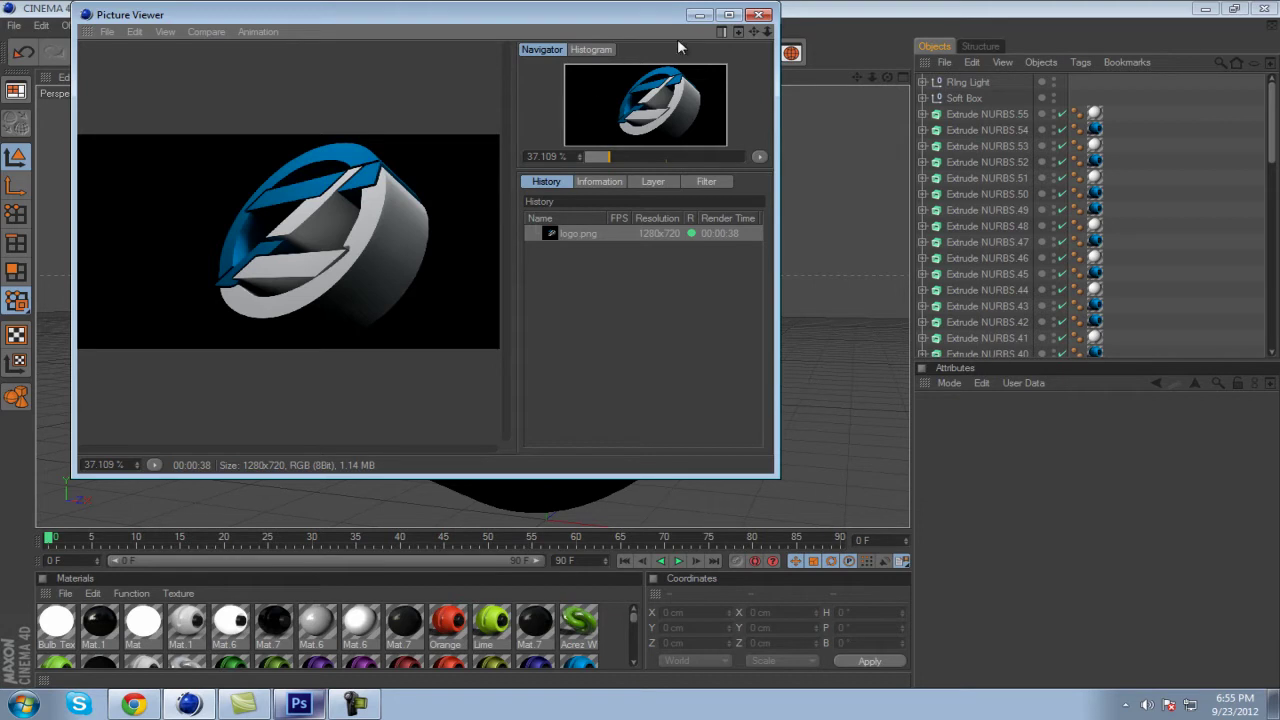
# - Change the render save file name from logo to logo1
pyautogui.click(762, 16)
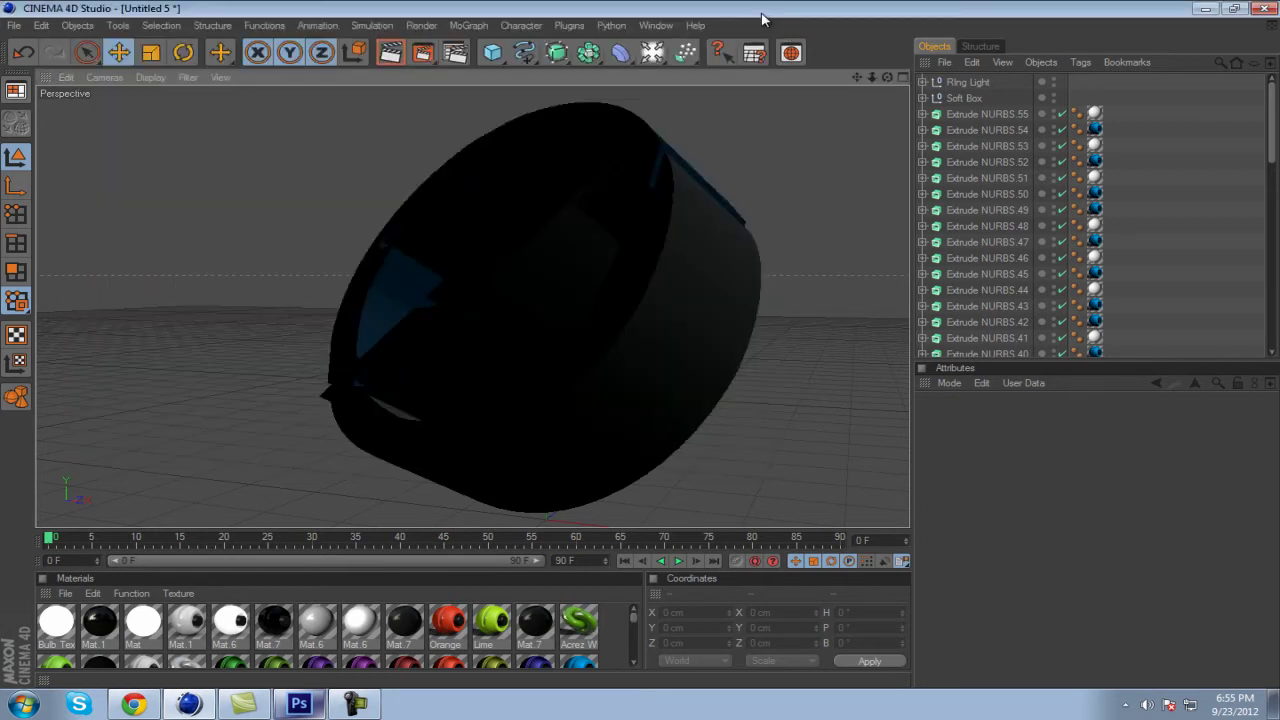
pyautogui.click(453, 54)
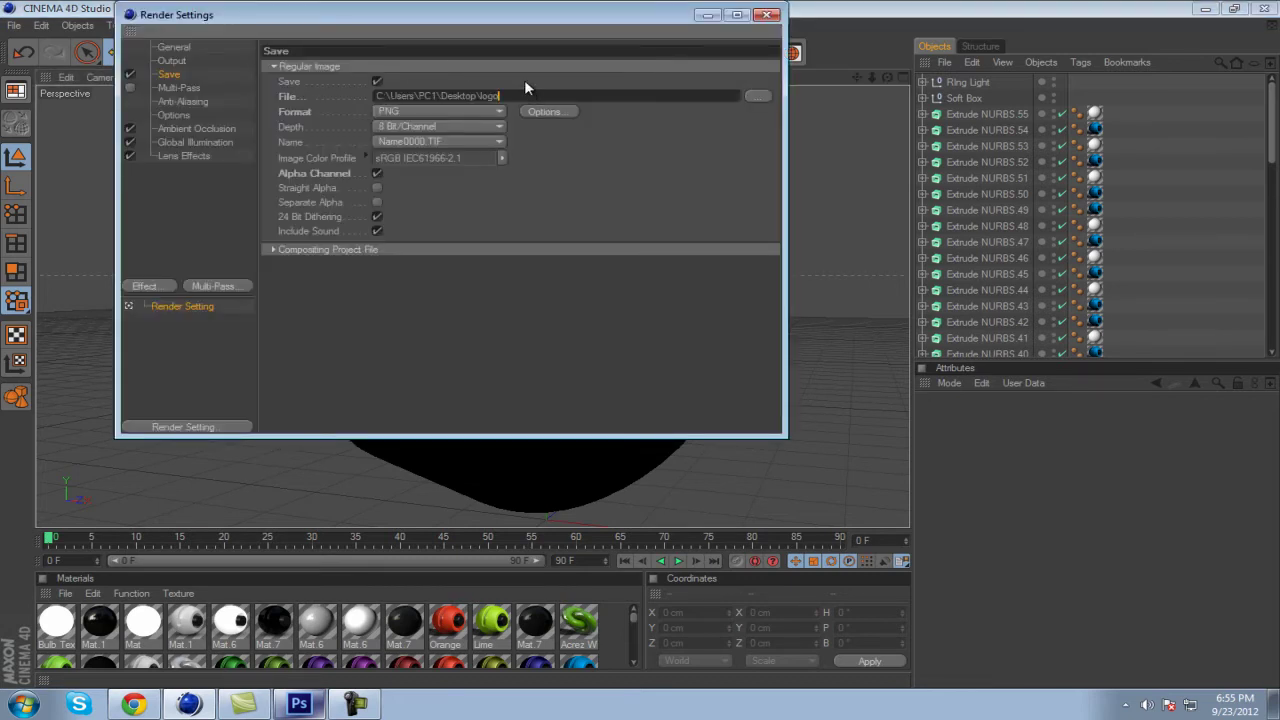
pyautogui.write('1')
# - Turn off Lens Effects and Ambient Occlusion and add the Cel Renderer effect
pyautogui.click(130, 156)
pyautogui.click(130, 129)
pyautogui.click(155, 288)
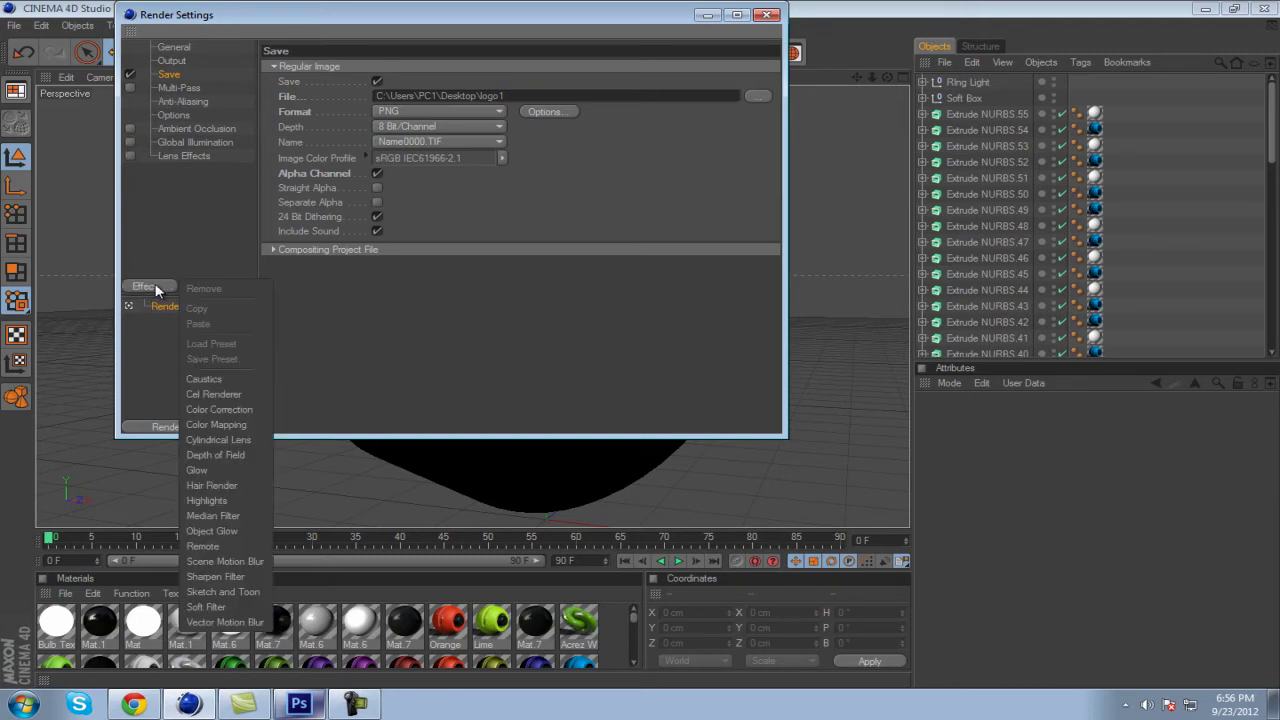
pyautogui.click(221, 395)
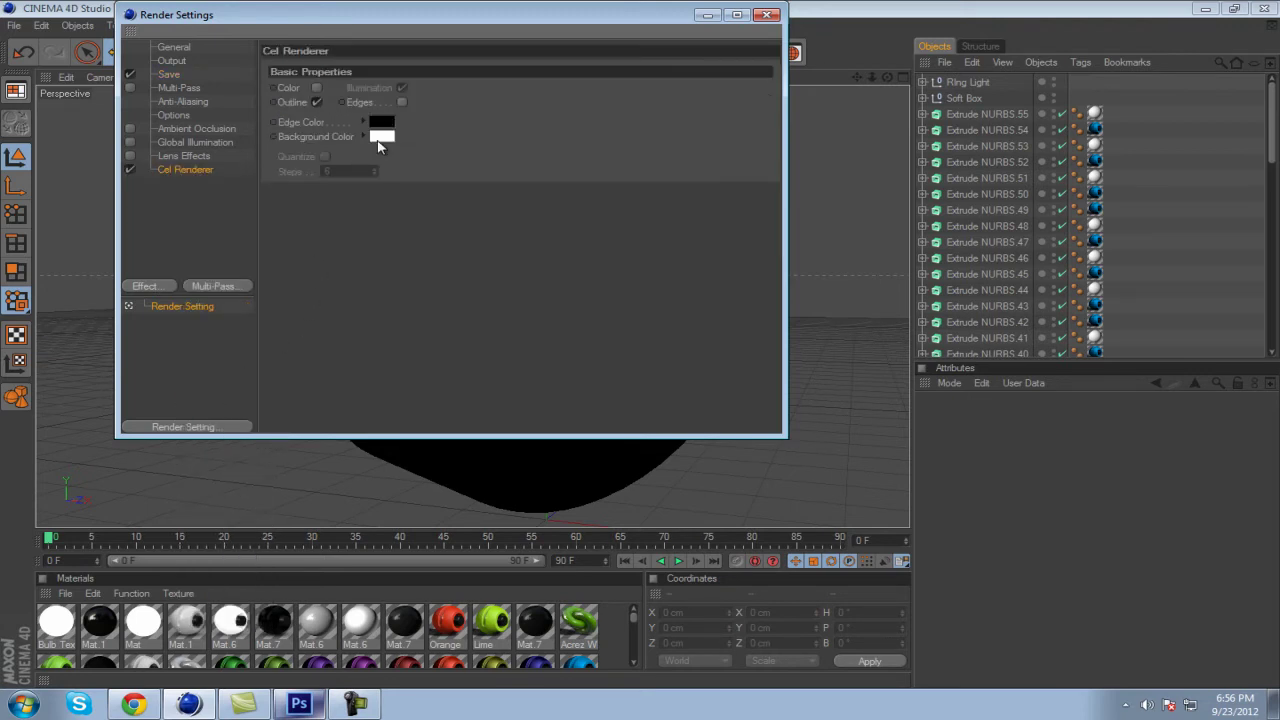
# - Enable Cel Renderer edges with a white edge colour and a black background colour
pyautogui.click(400, 103)
pyautogui.click(382, 136)
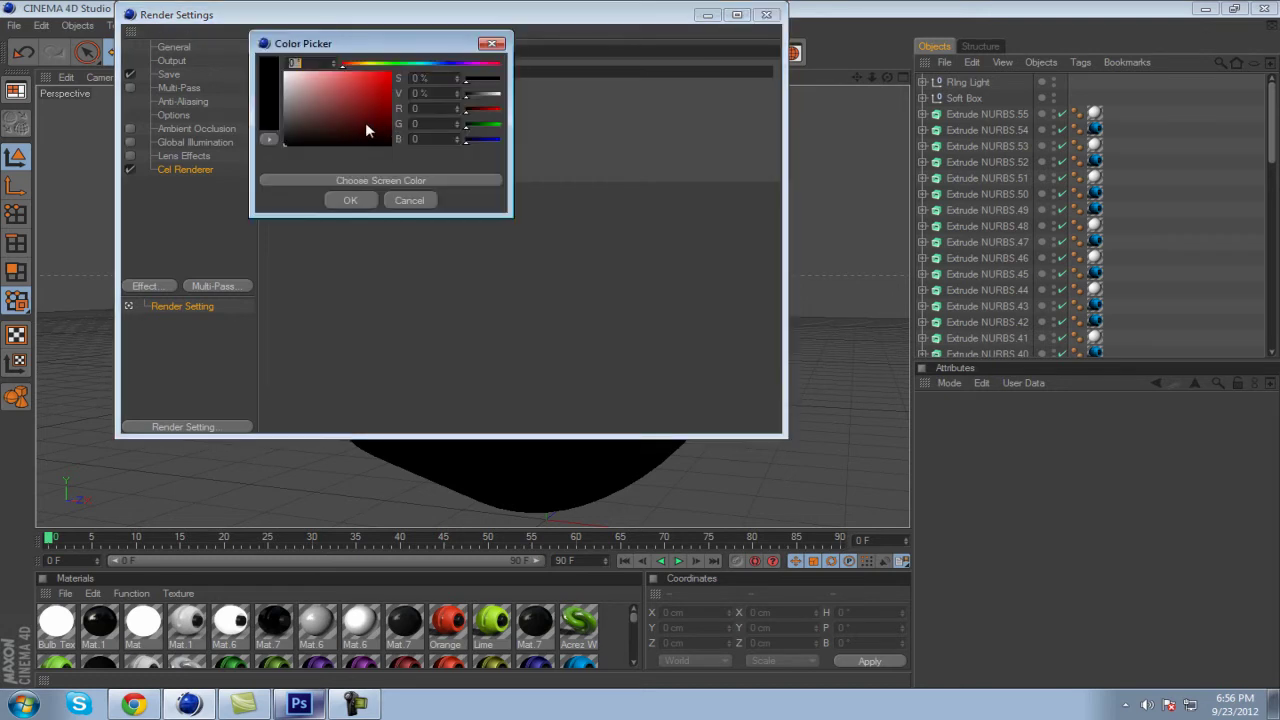
pyautogui.click(350, 201)
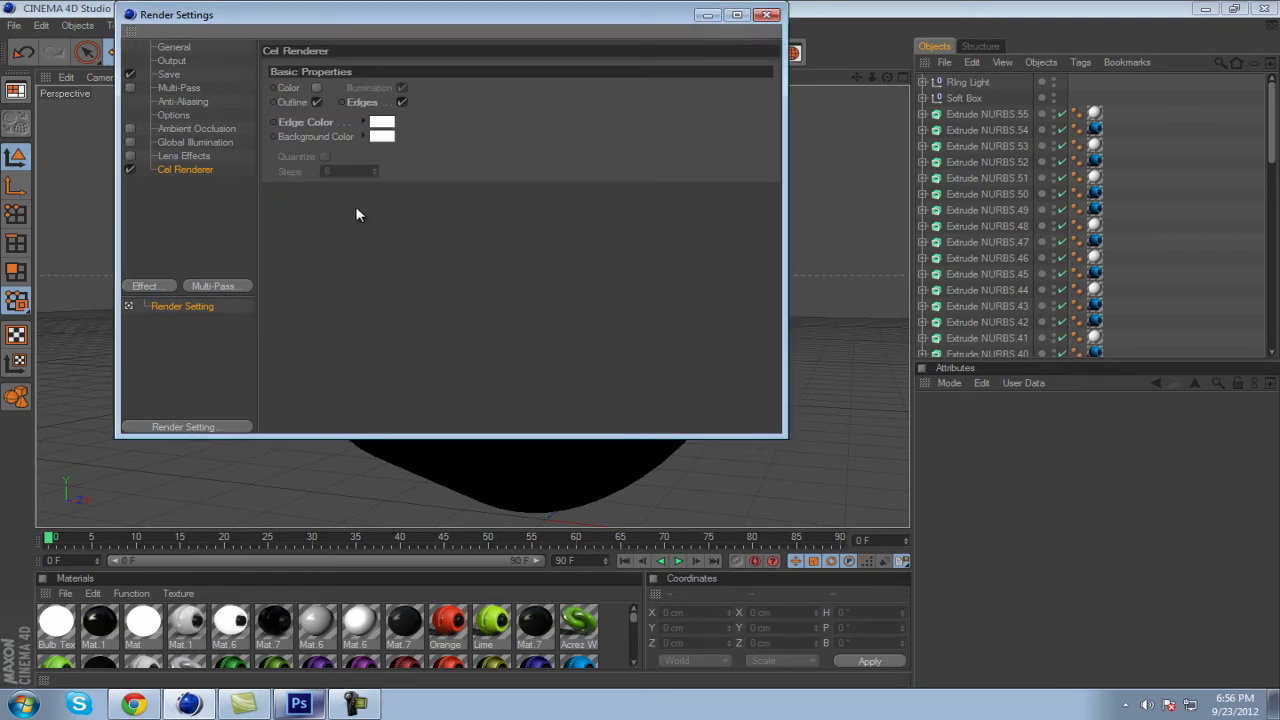
pyautogui.click(382, 137)
pyautogui.moveTo(383, 146); pyautogui.dragTo(394, 158)
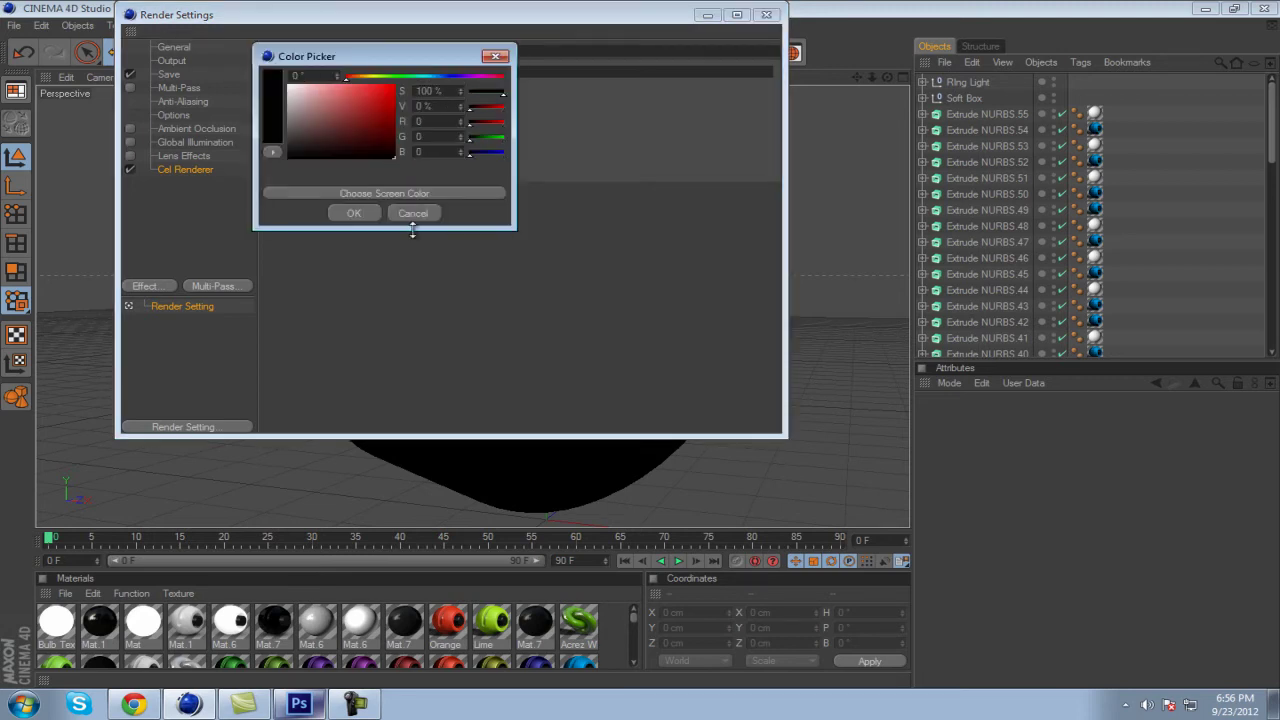
pyautogui.click(354, 213)
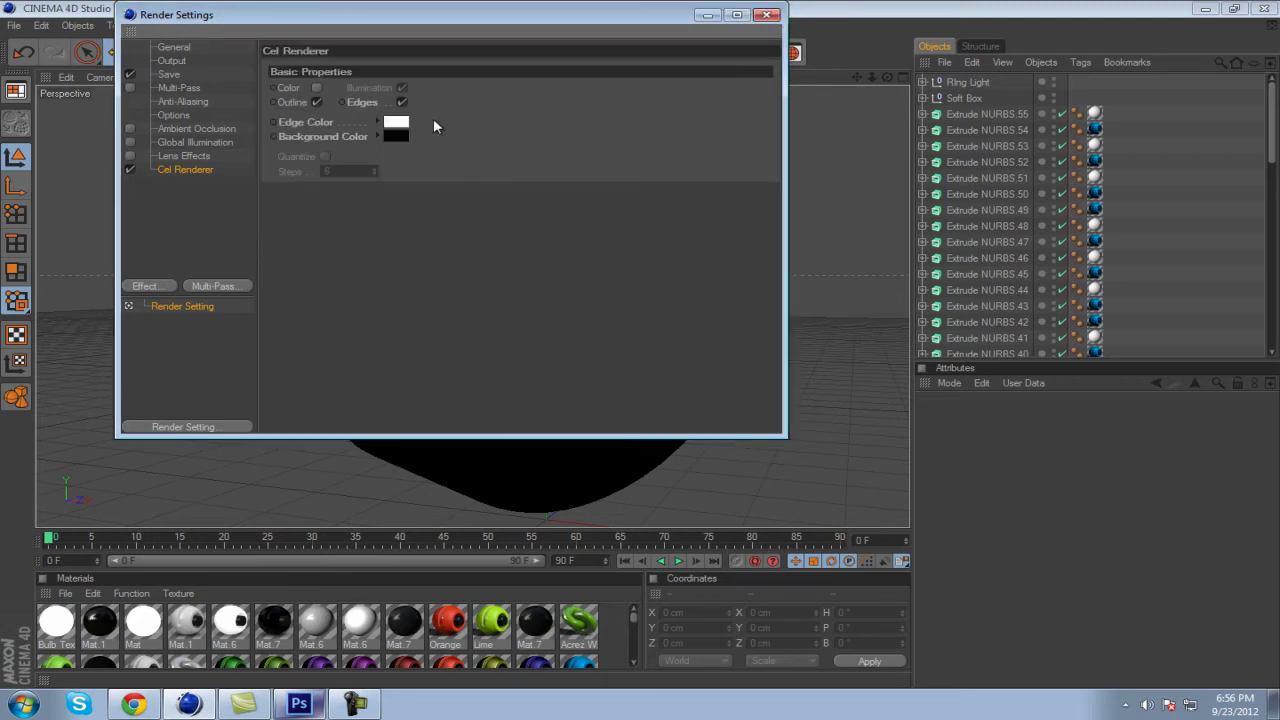
# - Render the white-on-black cel wireframe as logo1.png and close the Picture Viewer
pyautogui.click(767, 16)
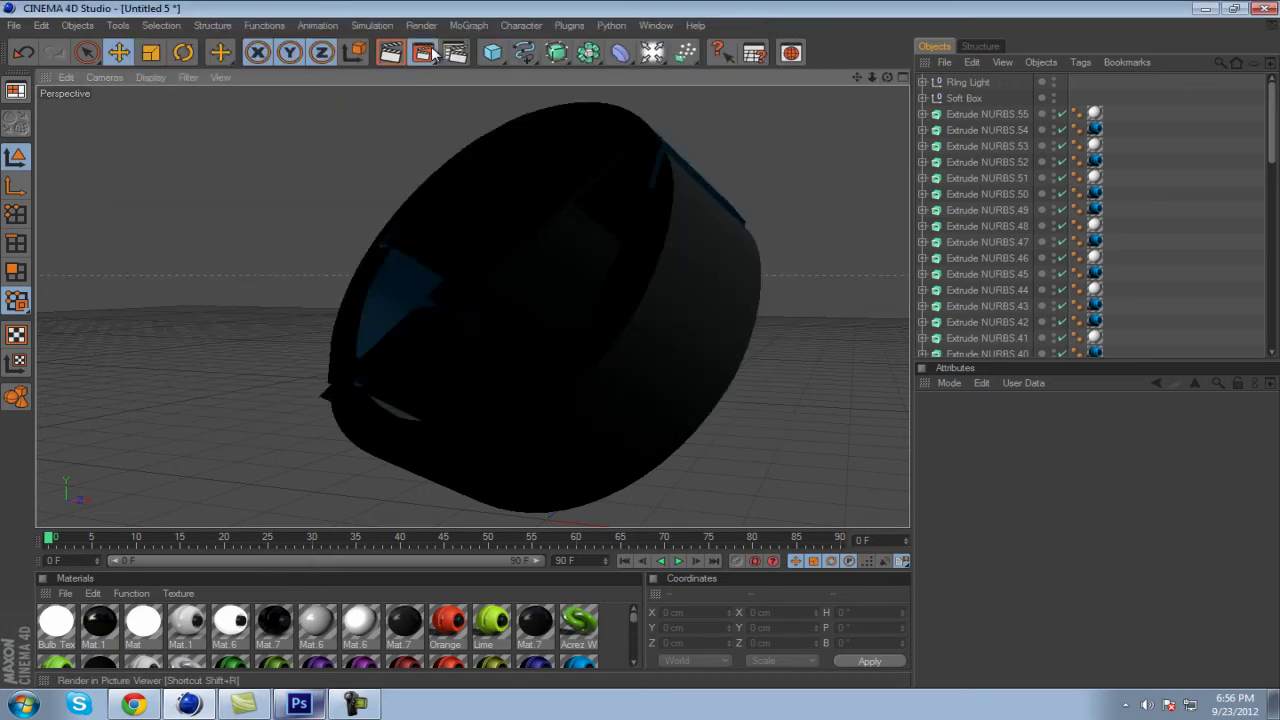
pyautogui.click(426, 52)
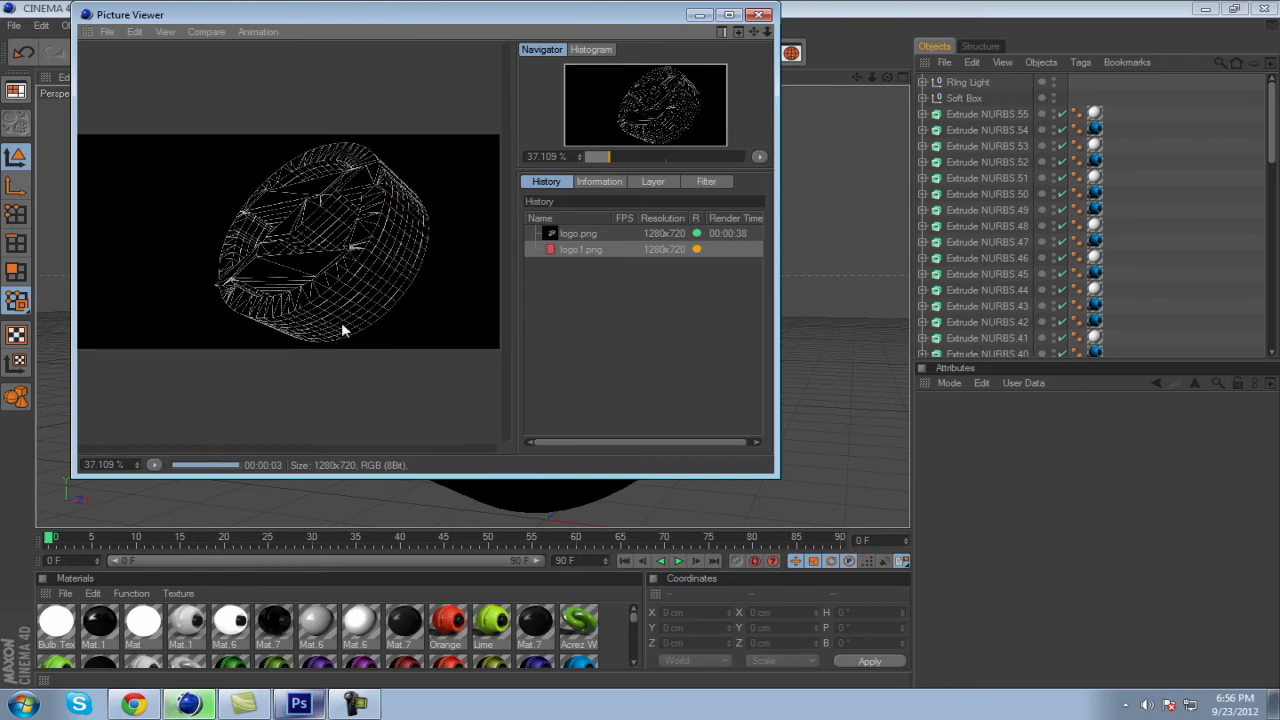
pyautogui.click(761, 15)
# - Switch to Photoshop and open both logo.png and logo1.png from the Desktop
pyautogui.click(1203, 9)
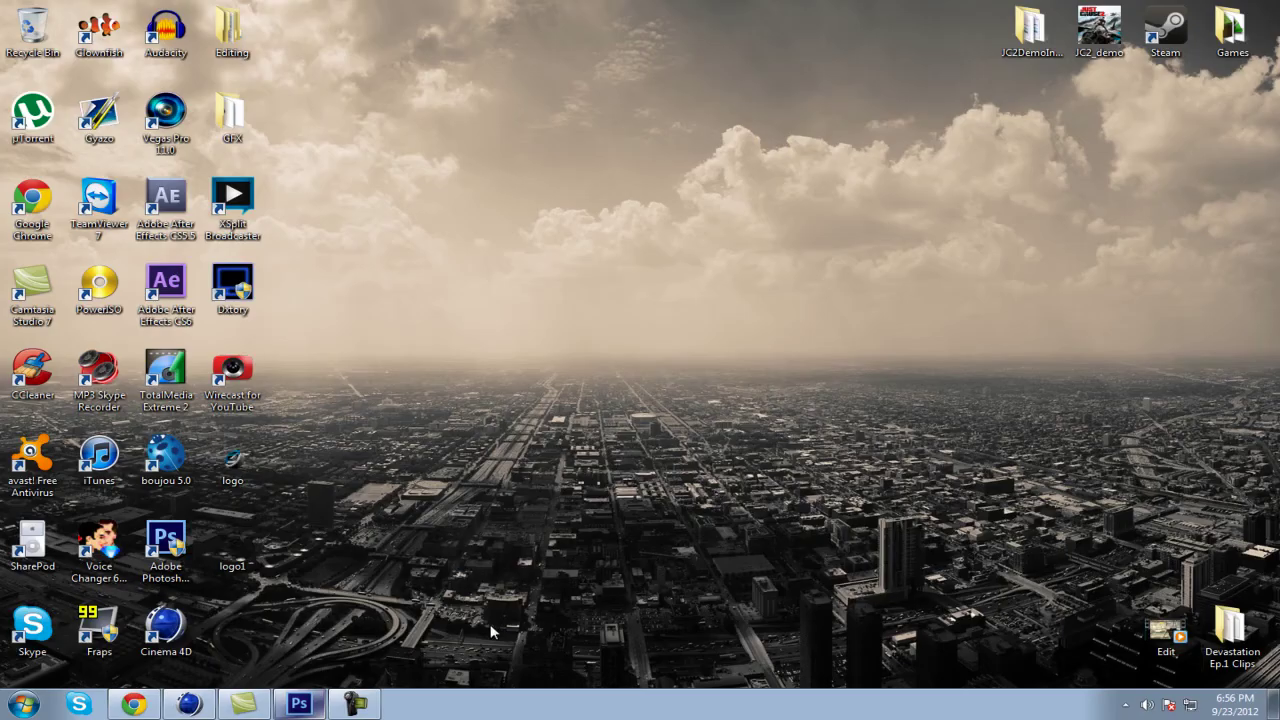
pyautogui.click(300, 705)
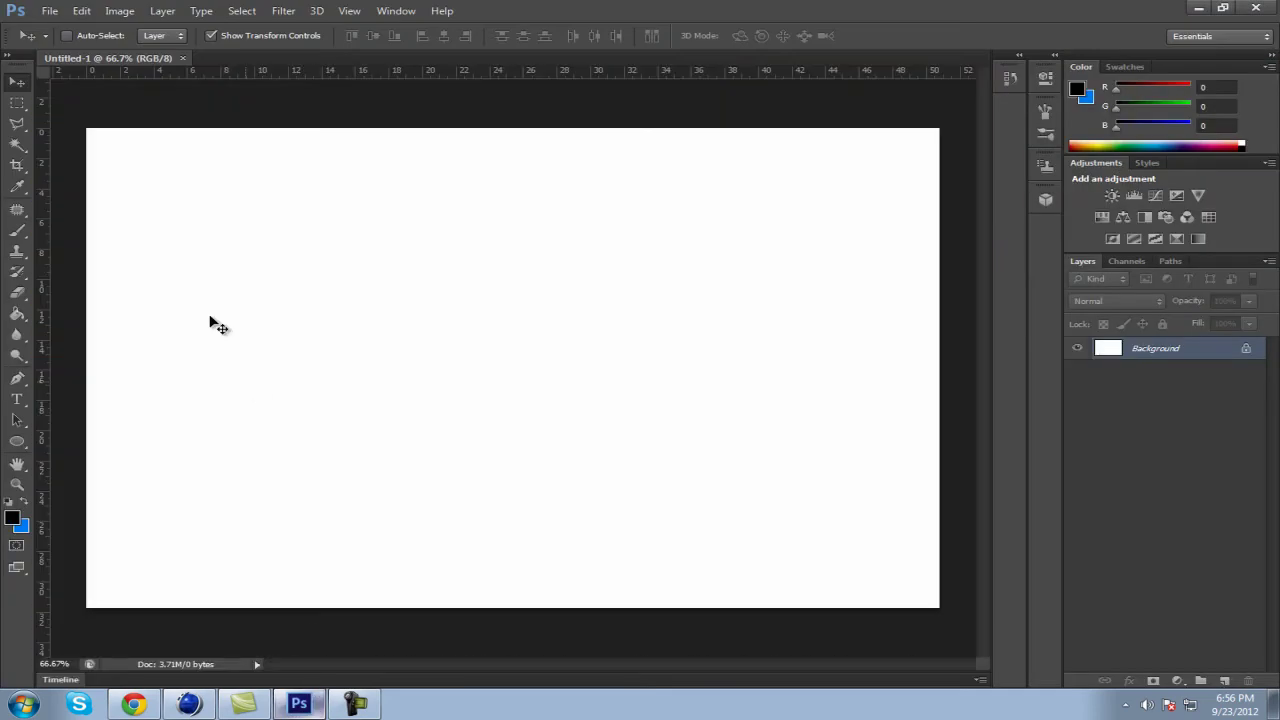
pyautogui.click(49, 11)
pyautogui.click(60, 44)
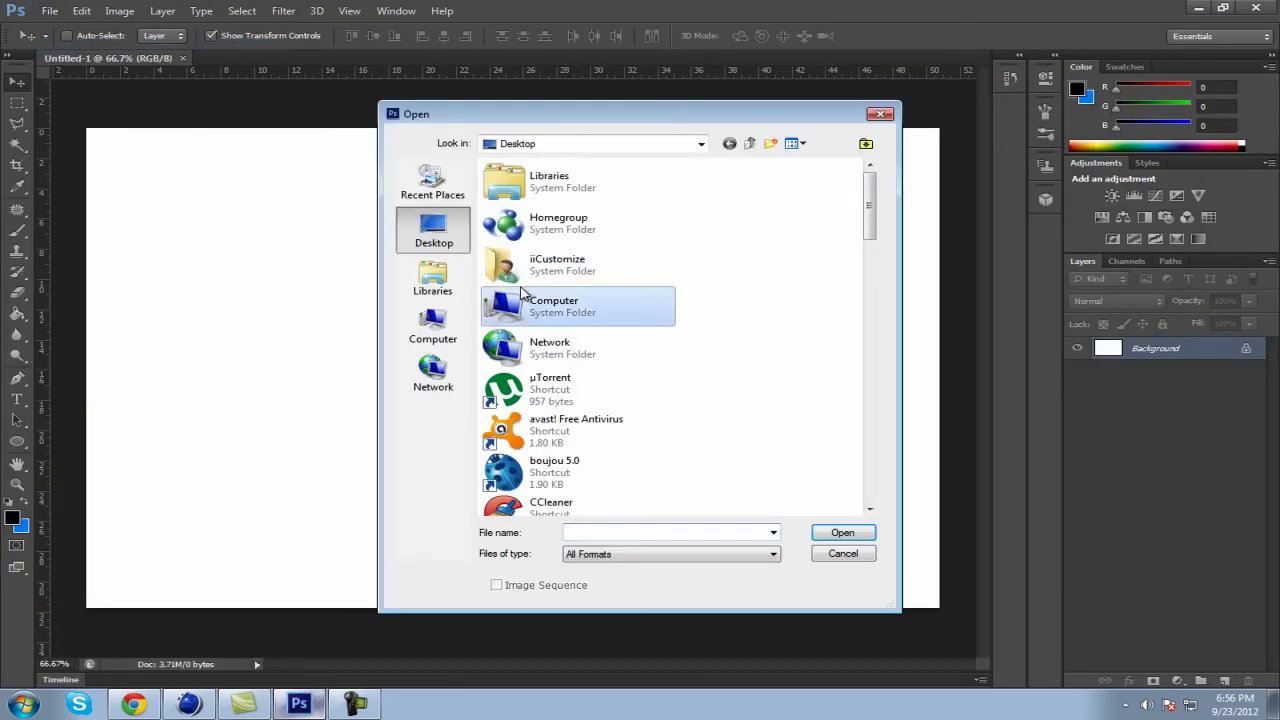
pyautogui.scroll(-5, 520, 291)
pyautogui.scroll(-15, 520, 291)
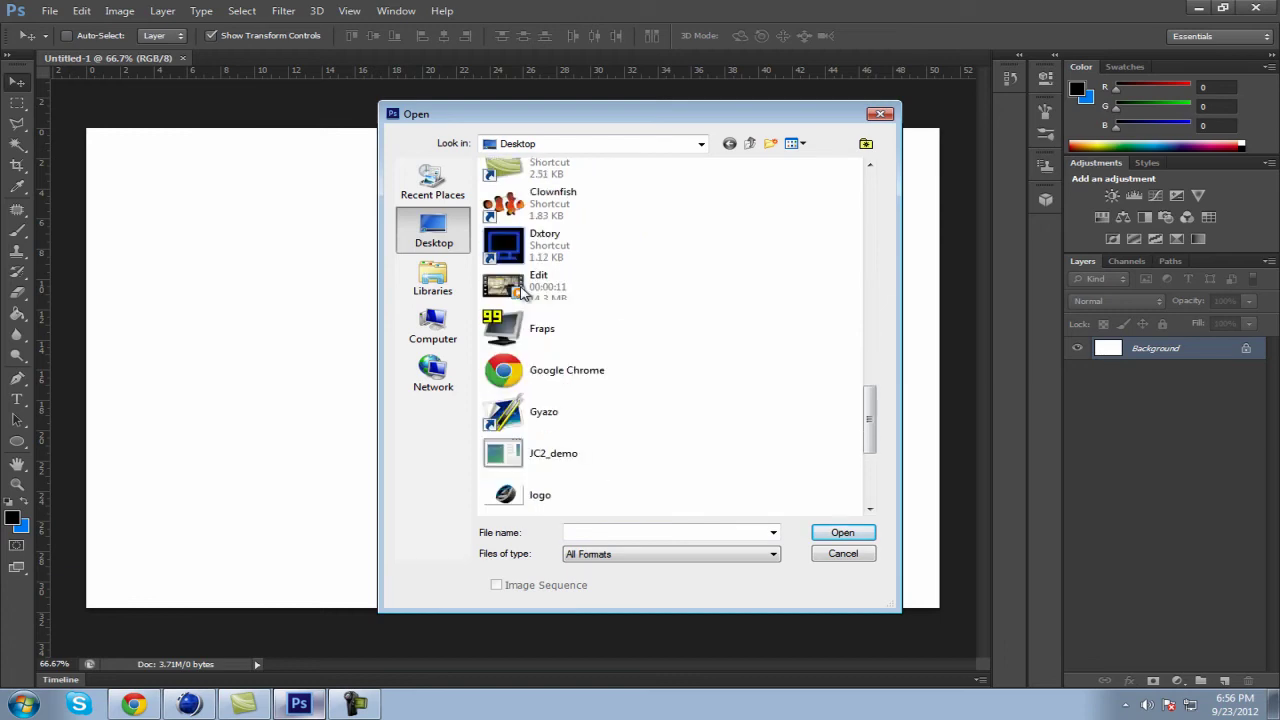
pyautogui.moveTo(722, 344); pyautogui.dragTo(571, 289)
pyautogui.click(849, 532)
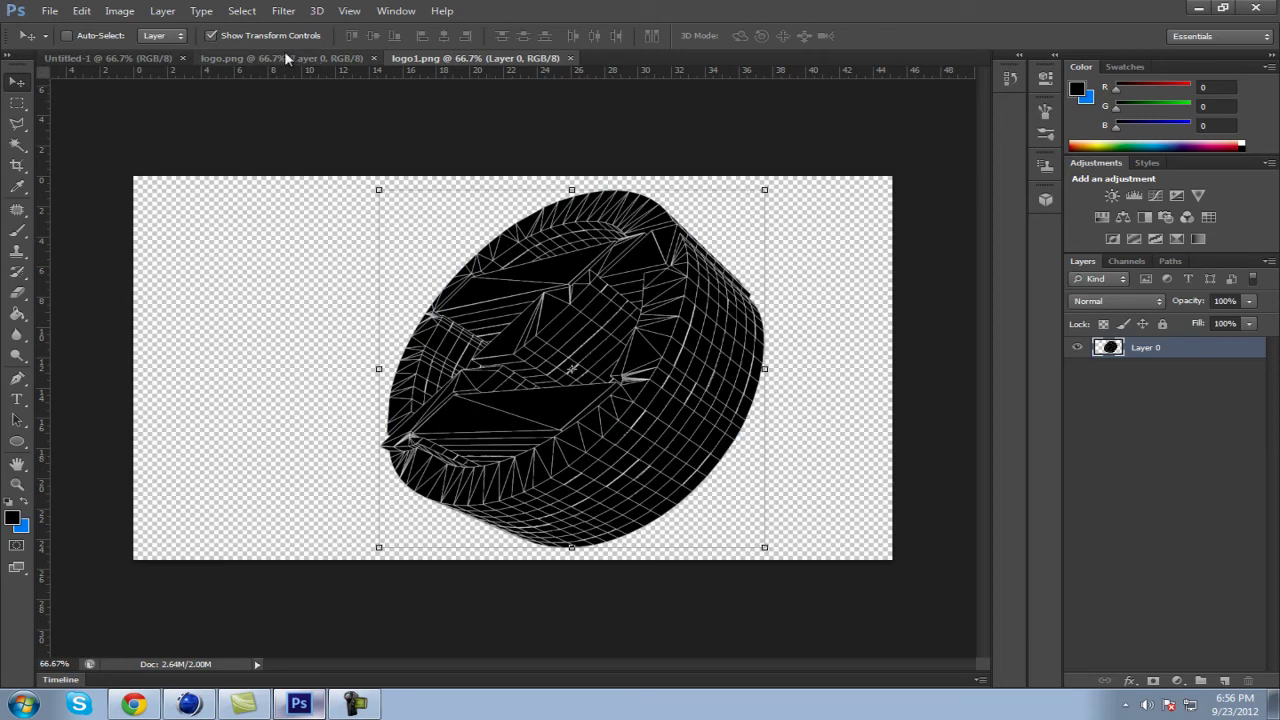
# - Drag the blue-and-white logo.png render into Untitled-1 as a new layer
pyautogui.click(340, 60)
pyautogui.click(390, 58)
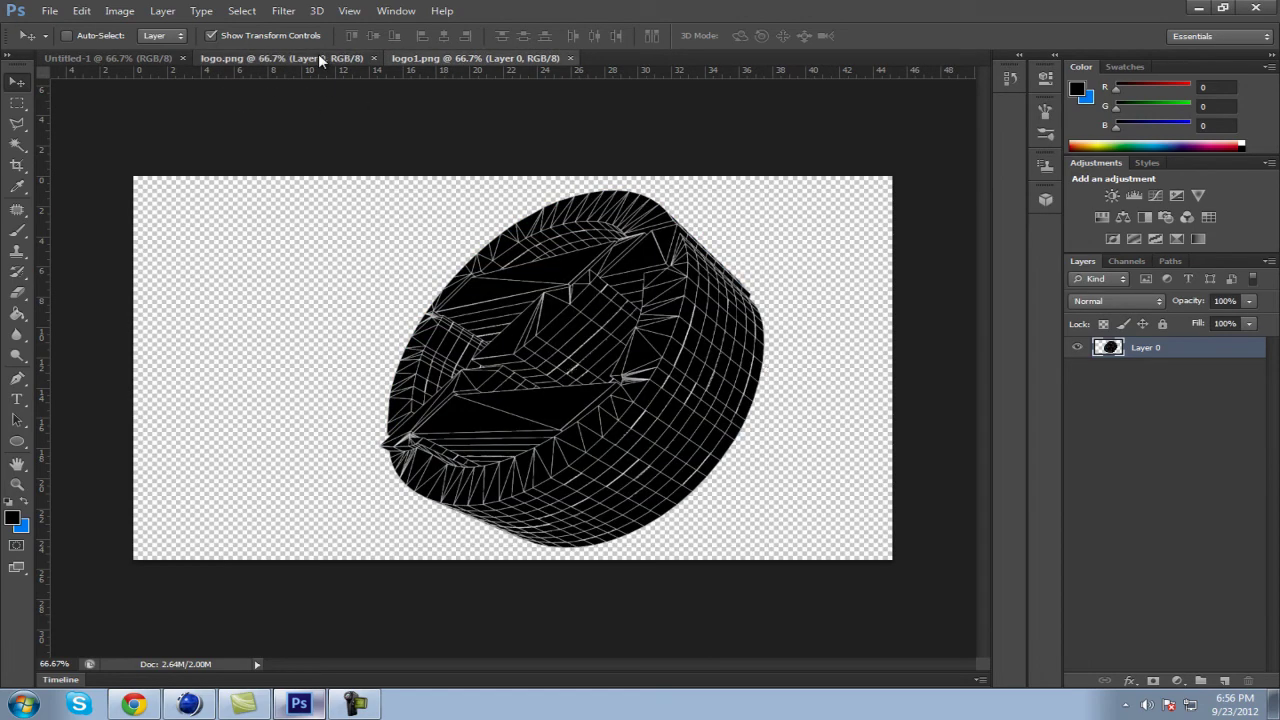
pyautogui.click(365, 60)
pyautogui.moveTo(522, 288); pyautogui.dragTo(578, 326)
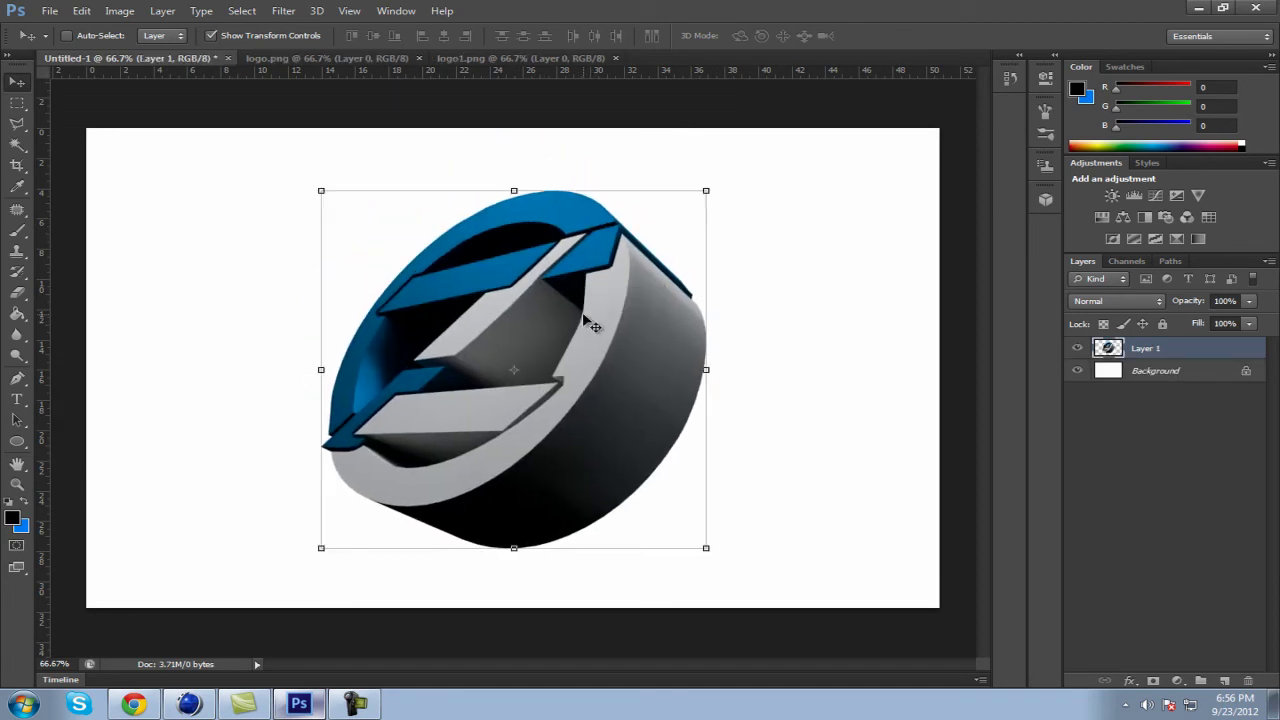
# - Drag the logo1.png wireframe into Untitled-1 and align it over the blue logo
pyautogui.click(455, 58)
pyautogui.moveTo(636, 280); pyautogui.dragTo(500, 260)
pyautogui.moveTo(590, 250); pyautogui.dragTo(660, 280)
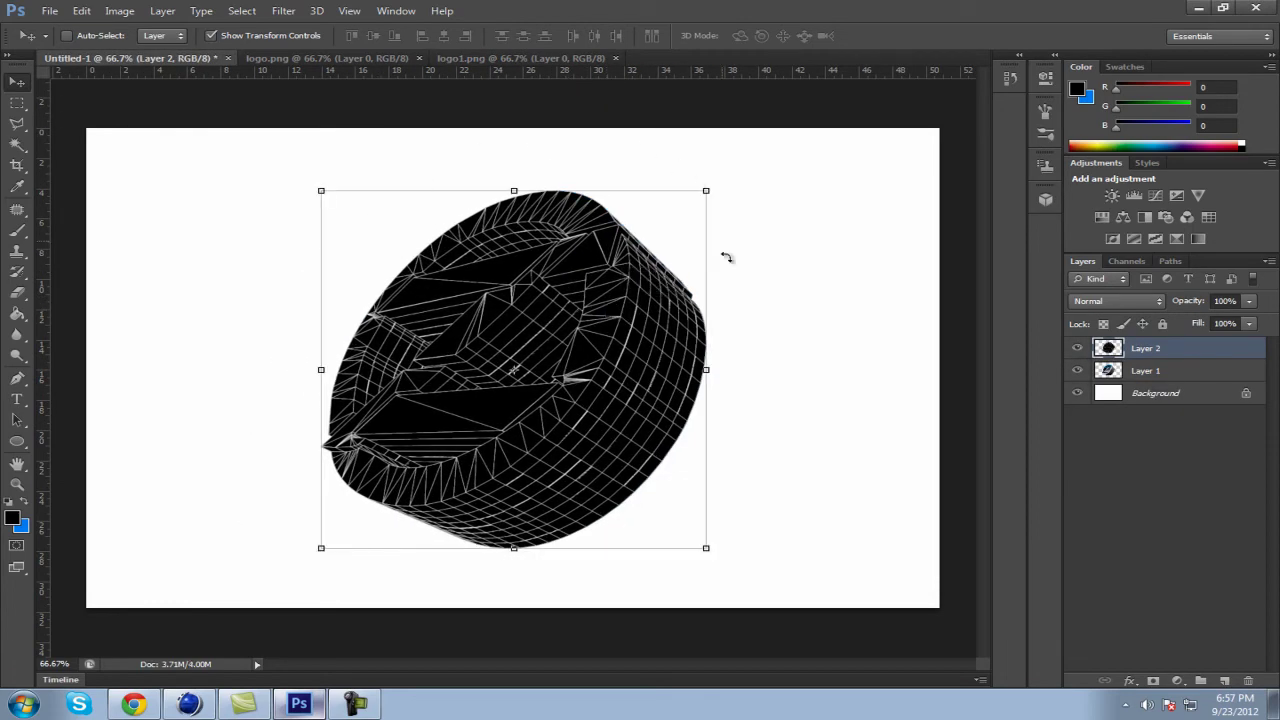
# - Set the wireframe layer's blend mode to Screen, after trying Overlay
pyautogui.click(1092, 302)
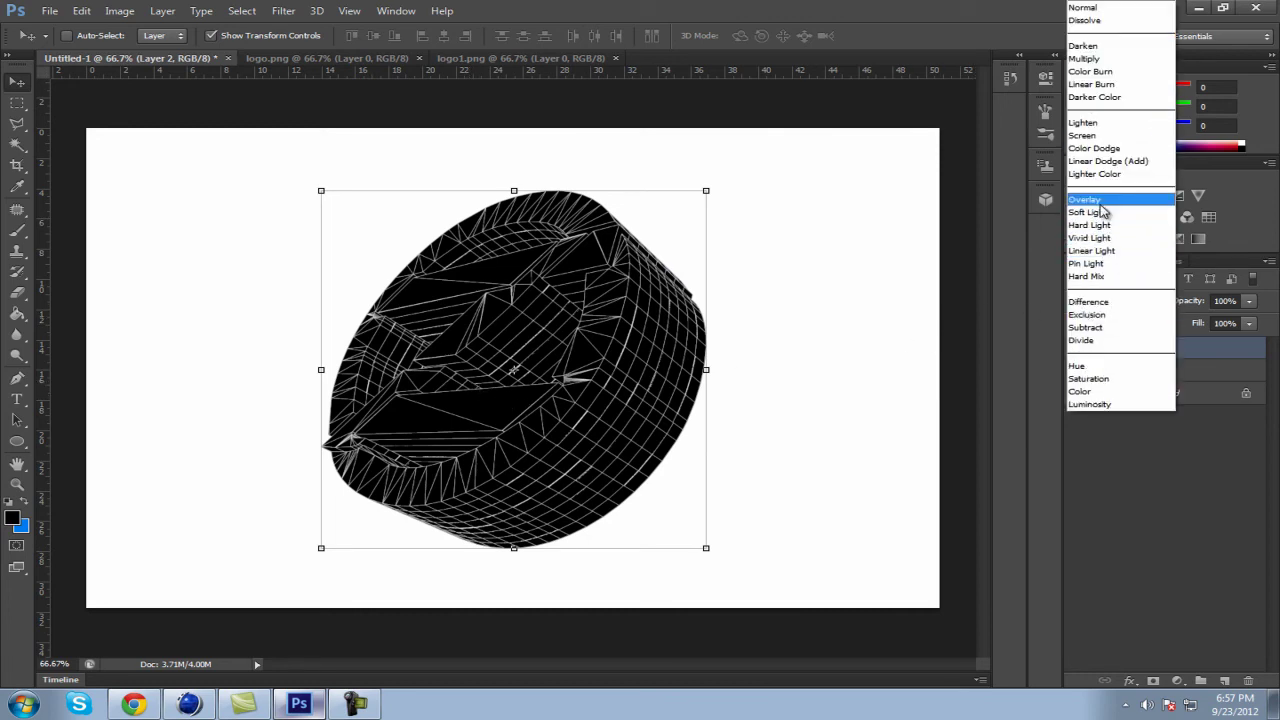
pyautogui.click(1097, 201)
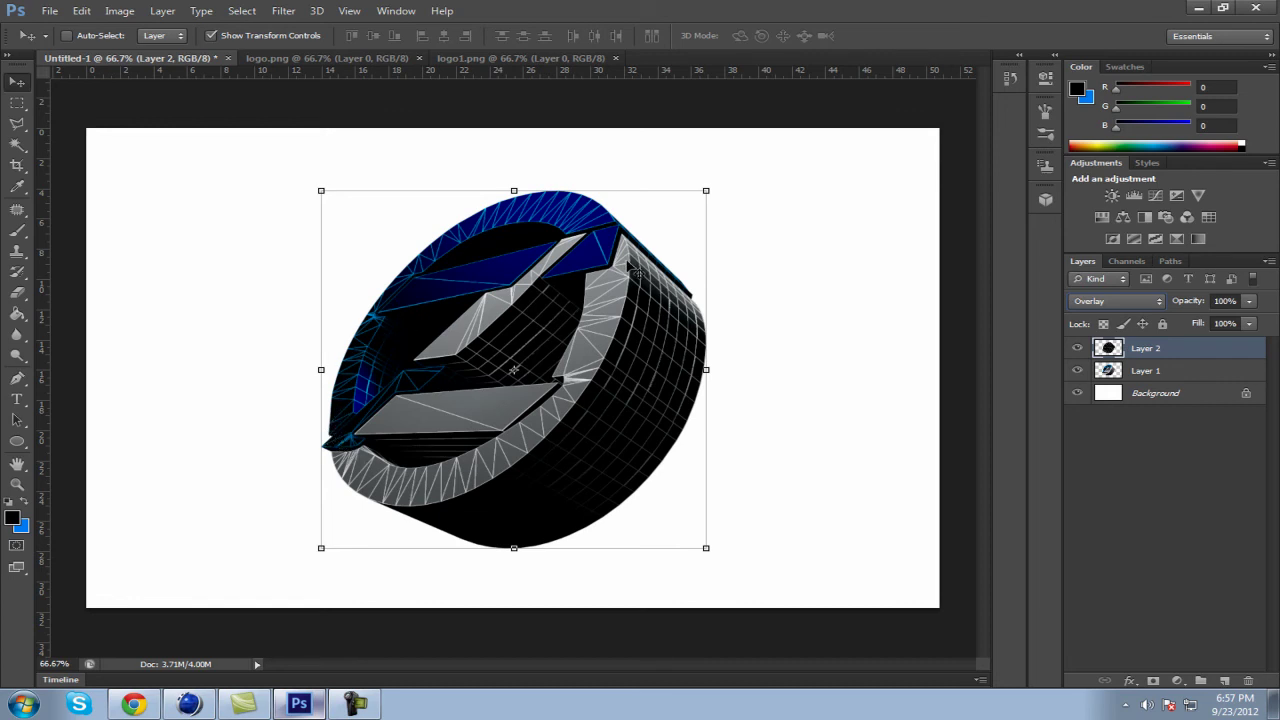
pyautogui.click(1110, 301)
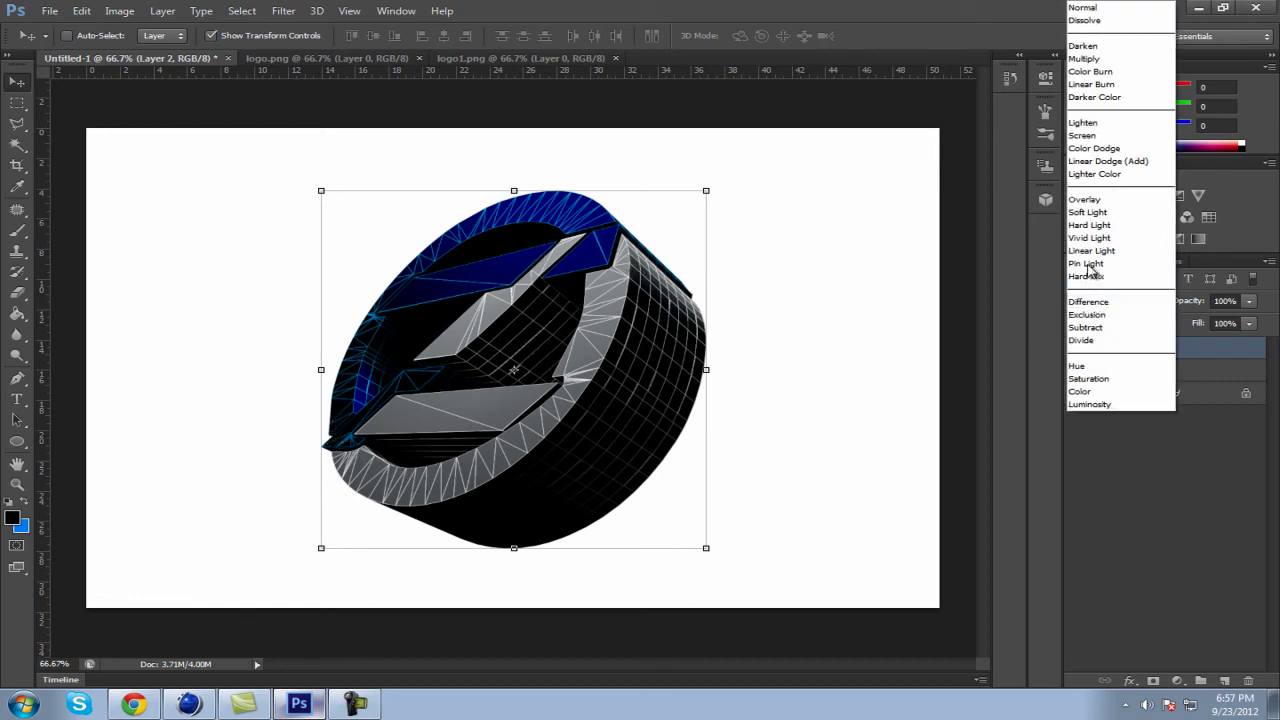
pyautogui.click(1100, 129)
pyautogui.click(1115, 436)
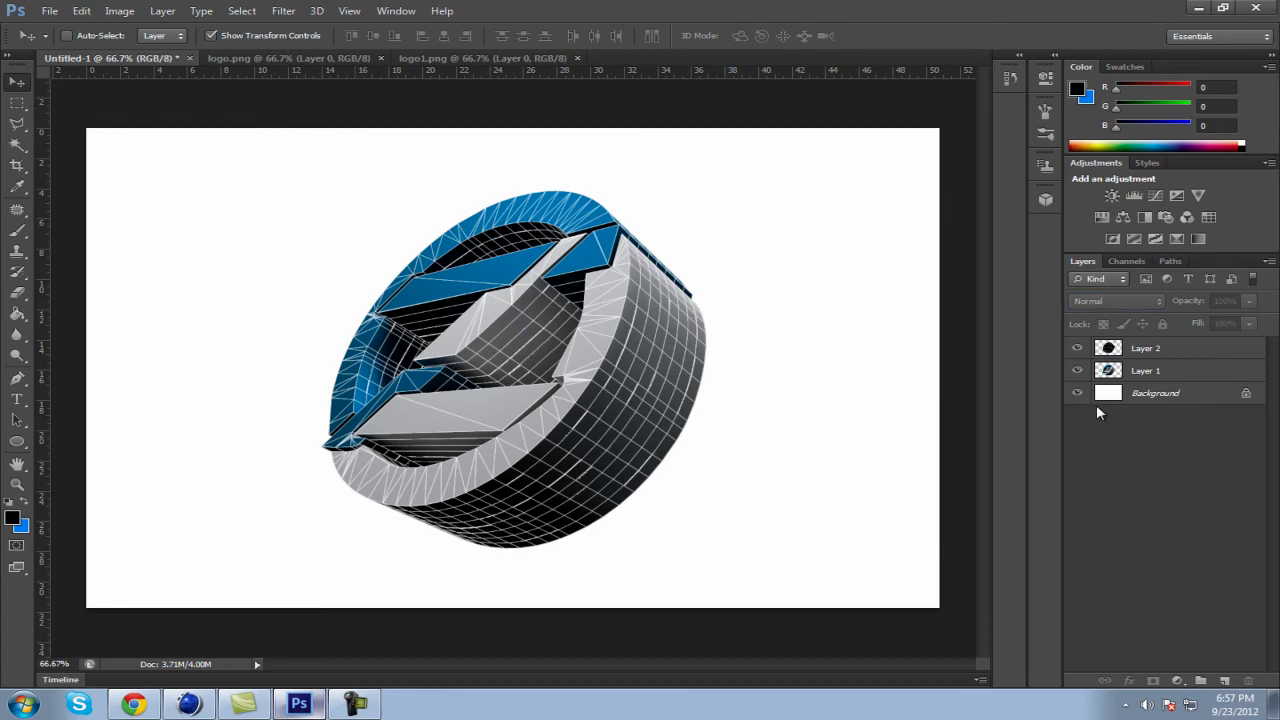
# - Merge Layer 2 down into Layer 1 and nudge the combined logo up and right
pyautogui.click(1143, 351)
pyautogui.rightClick(1175, 347)
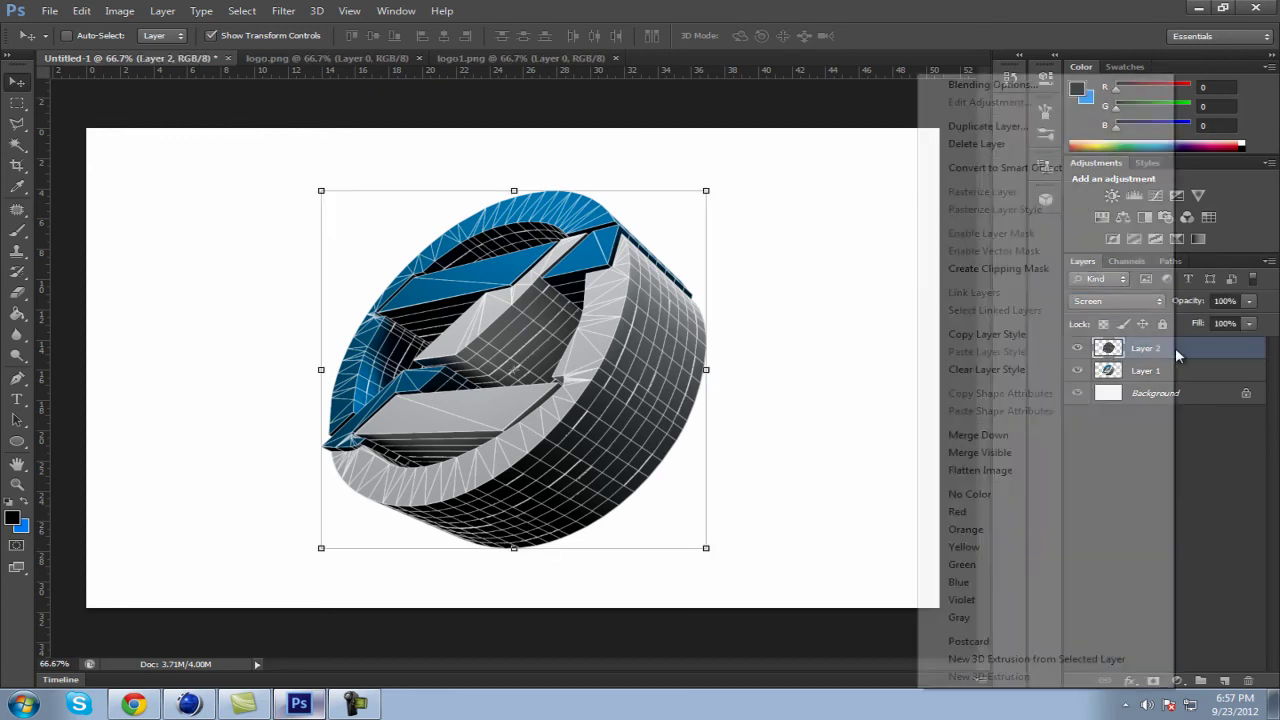
pyautogui.click(1003, 441)
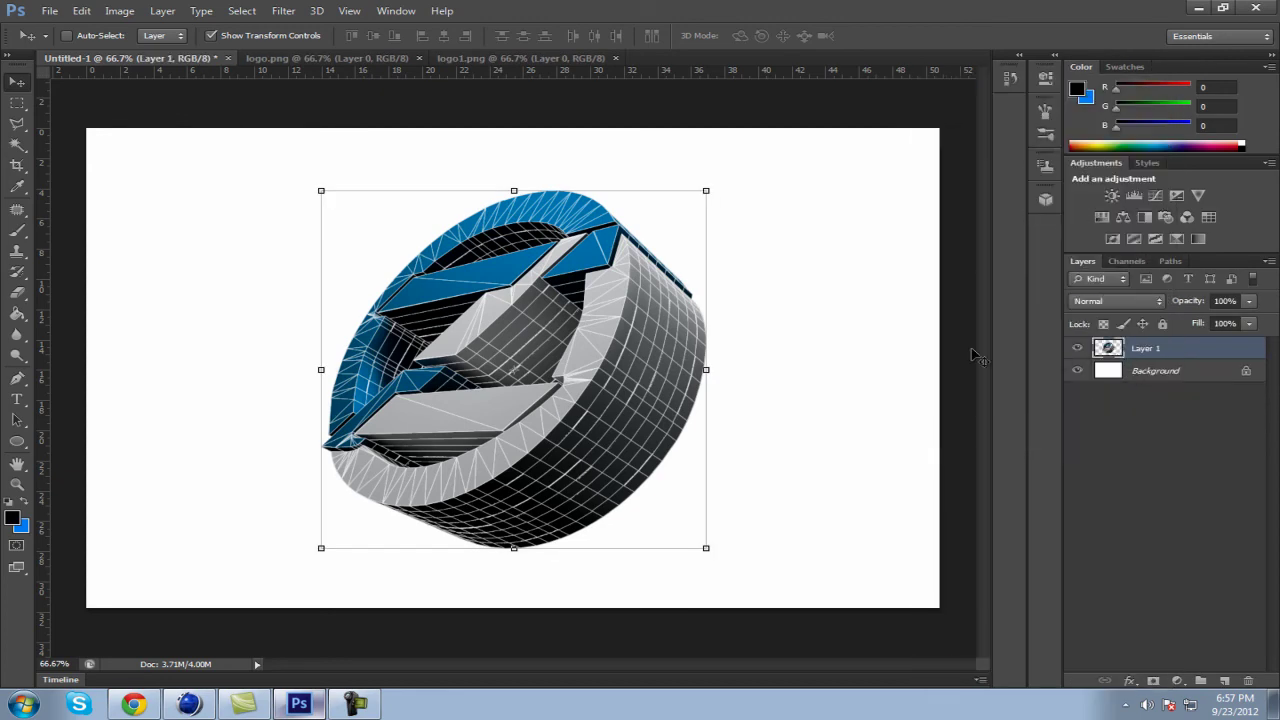
pyautogui.moveTo(606, 344); pyautogui.dragTo(638, 336)
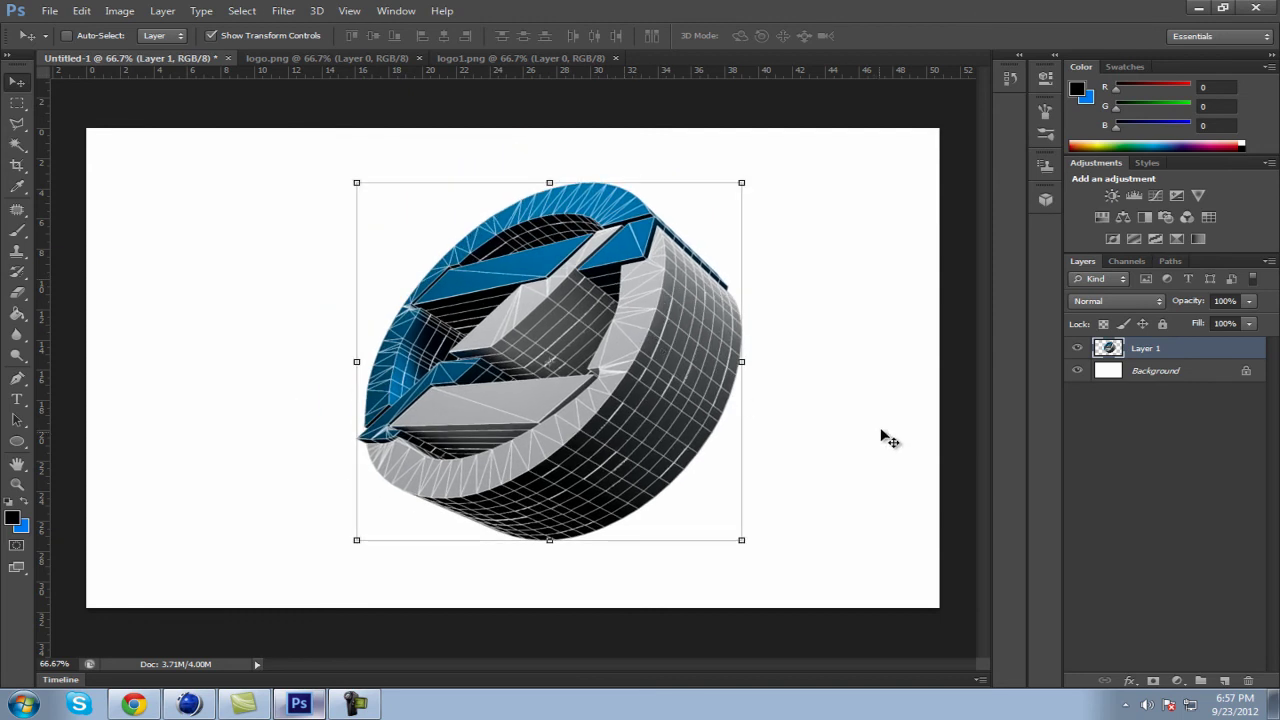